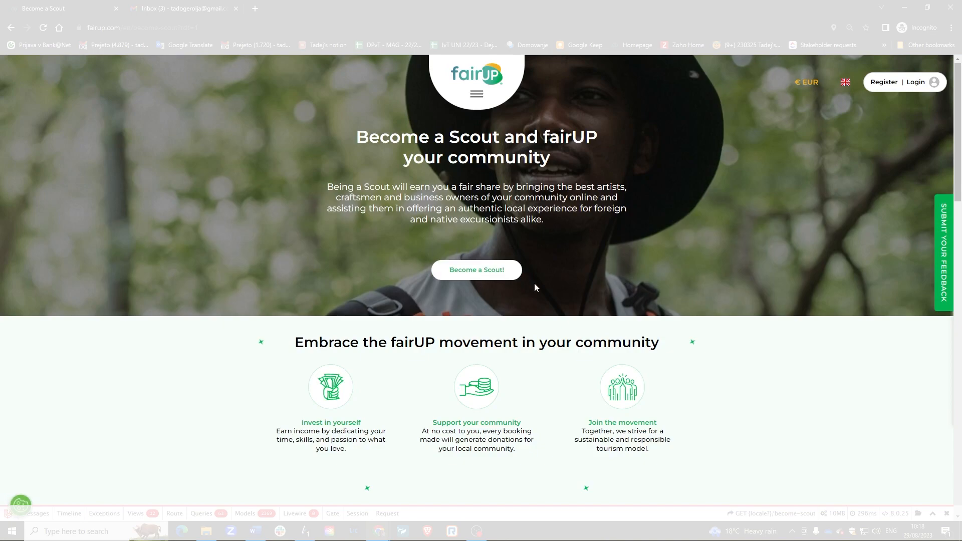
Browse the Become a Scout page and bring up the empty 'Register your account' form.
left_click(500, 273)
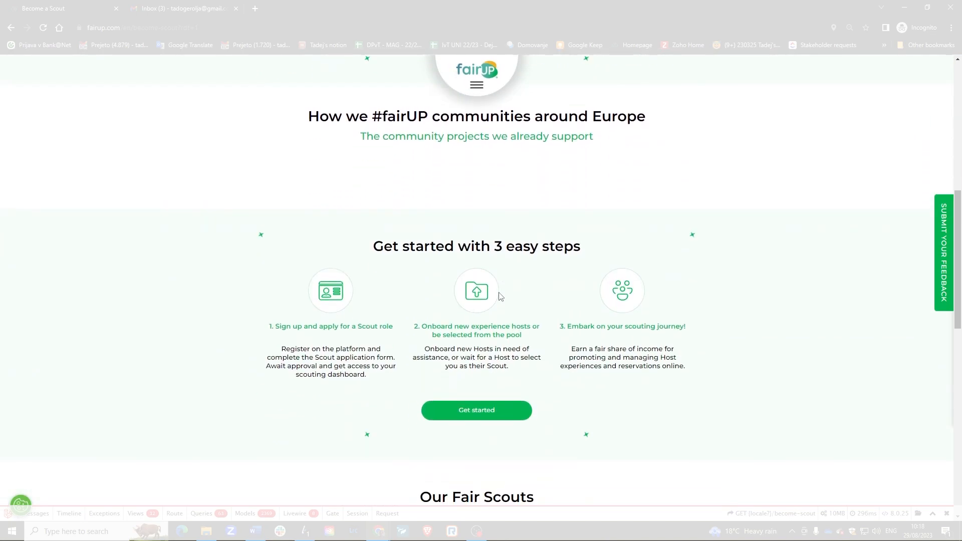
scroll(500, 299, "down", 3)
scroll(501, 298, "up", 15)
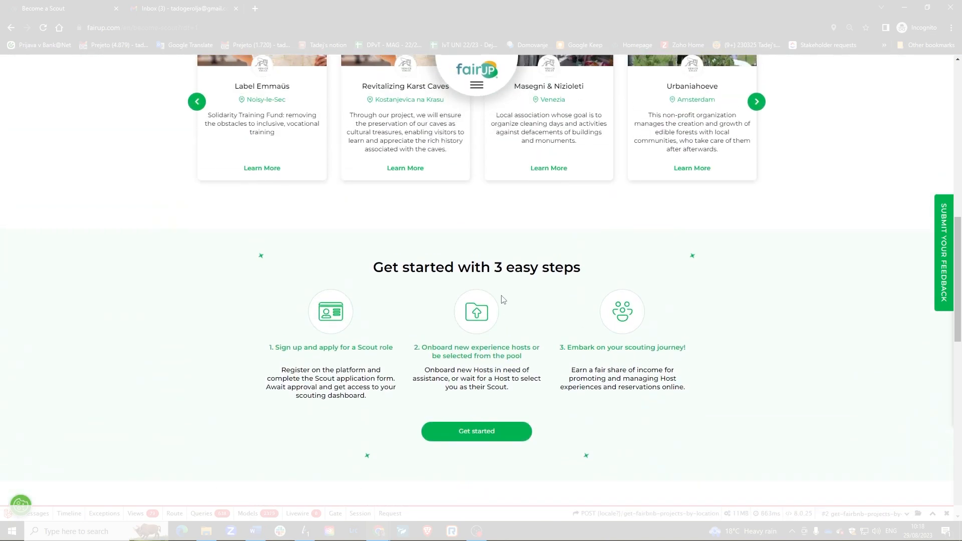
scroll(504, 299, "up", 4)
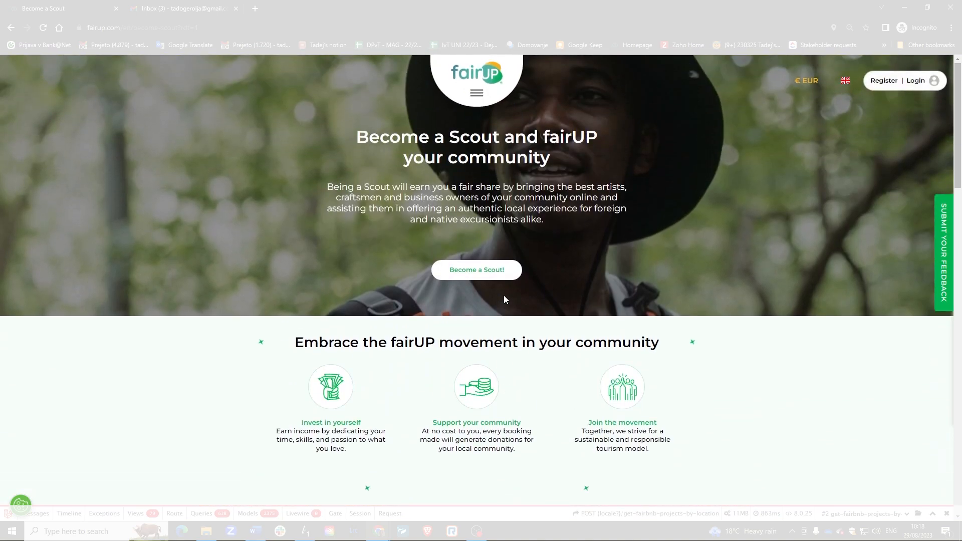
left_click(484, 274)
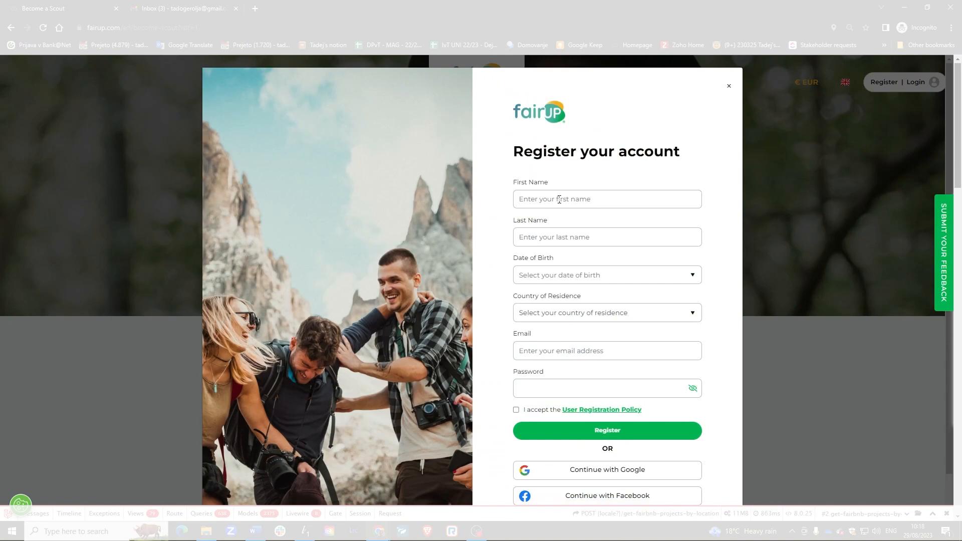
Enter the first and last name and pick the year, month and day of birth.
scroll(566, 345, "down", 1)
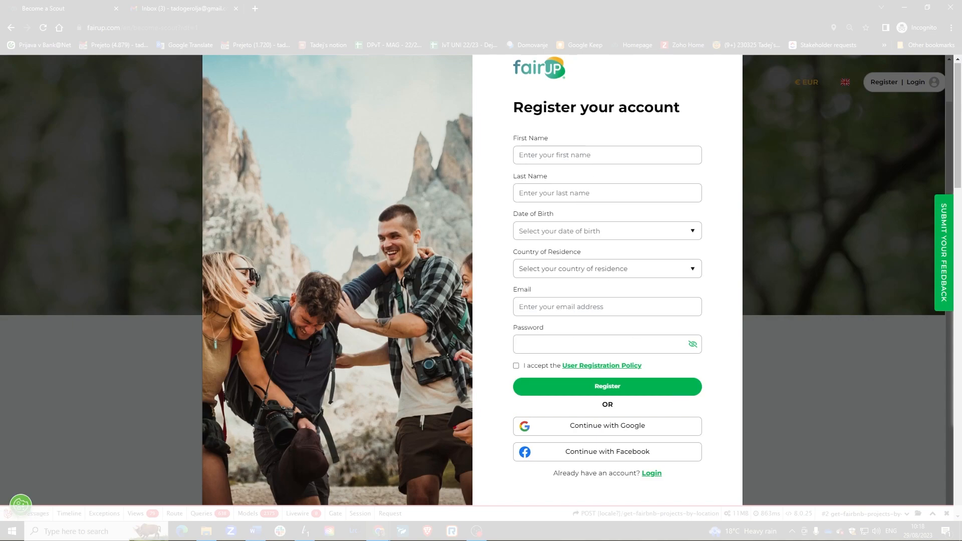
left_click(518, 158)
left_click(541, 192)
left_click(551, 231)
left_click(553, 253)
left_click(553, 324)
left_click(581, 252)
left_click(579, 306)
Set Slovenia as country of residence, then enter the e-mail address and account password.
left_click(553, 322)
left_click(559, 269)
key("s")
left_click(551, 453)
left_click(549, 308)
left_click(545, 344)
key("Caps_Lock")
type("•")
key("Caps_Lock")
type("••••••")
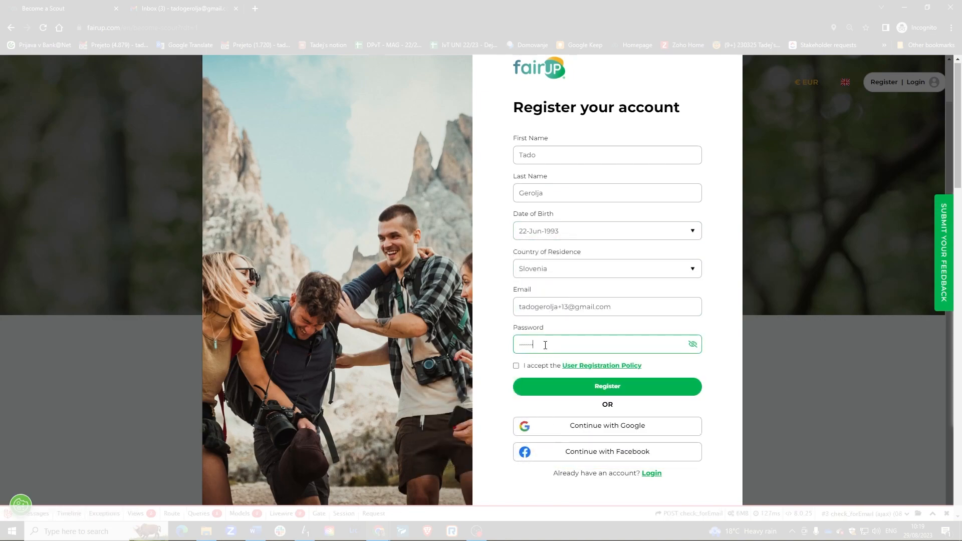
Accept the User Registration Policy and submit the registration.
left_click(590, 388)
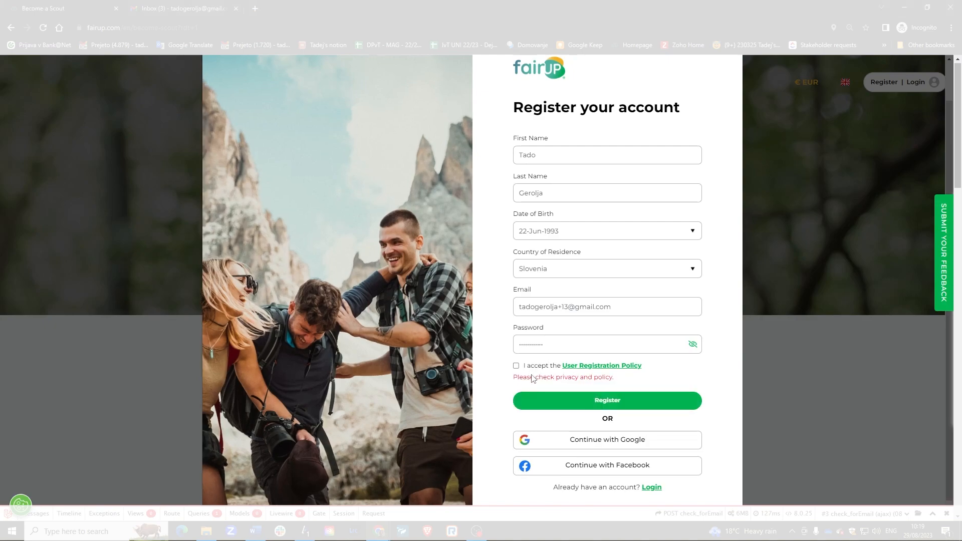
left_click(516, 366)
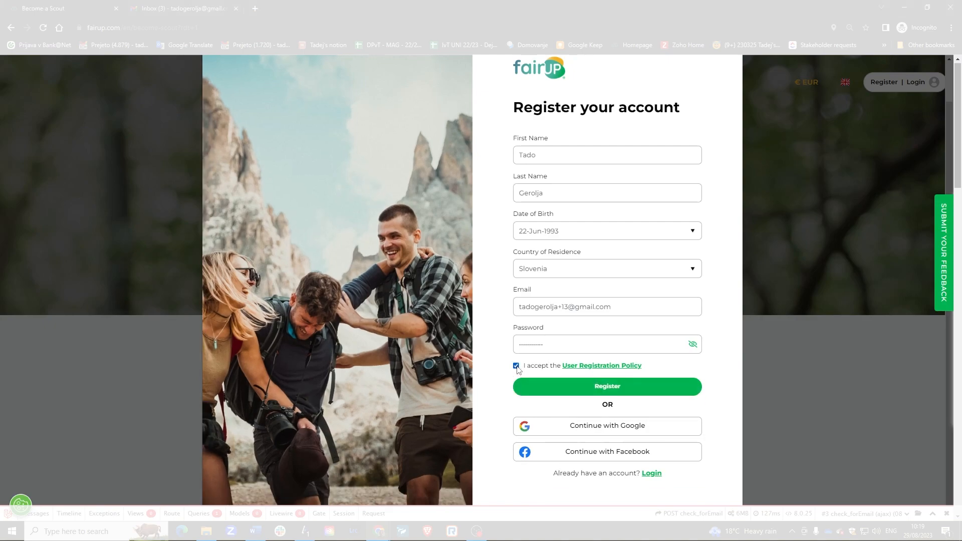
left_click(605, 391)
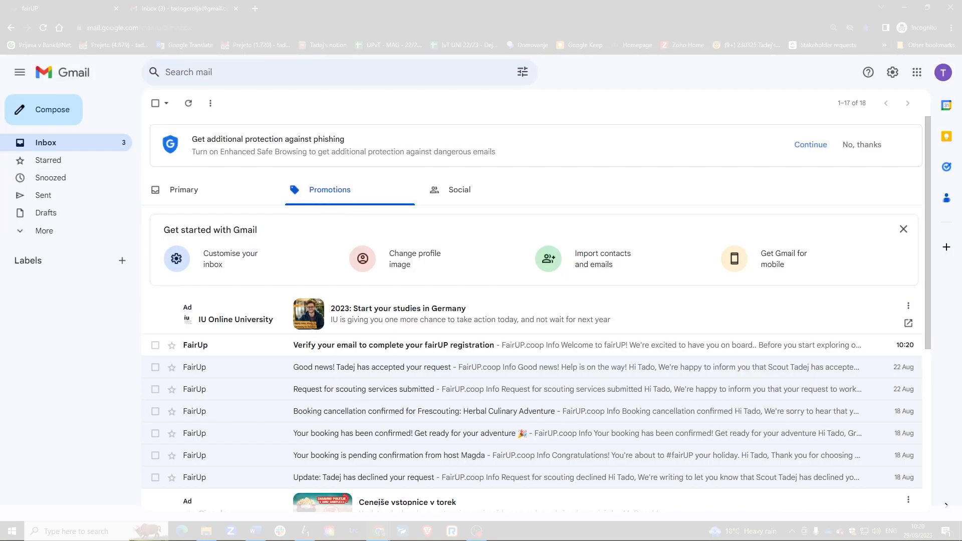
Open the fairUP 'Verify your email' message and confirm via Verify Email Address.
left_click(377, 346)
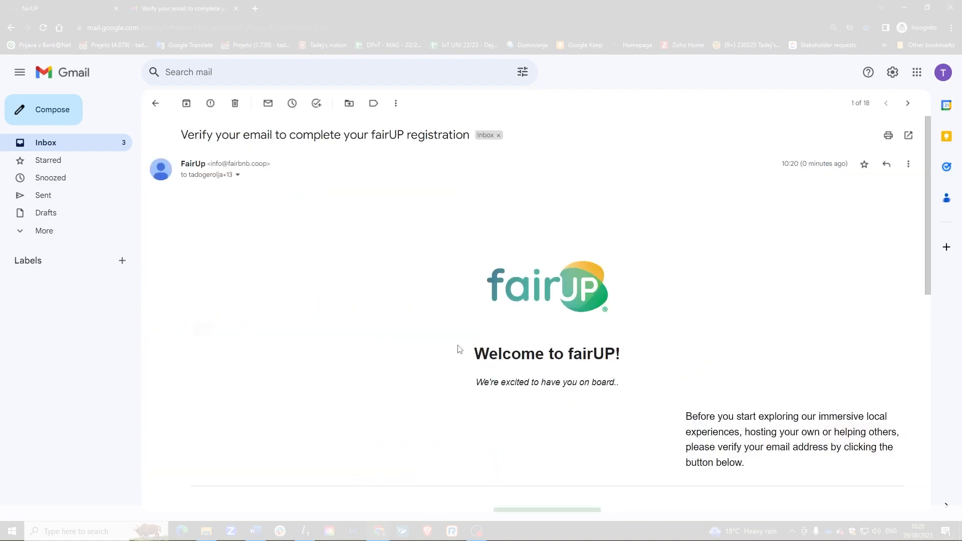
scroll(561, 355, "down", 4)
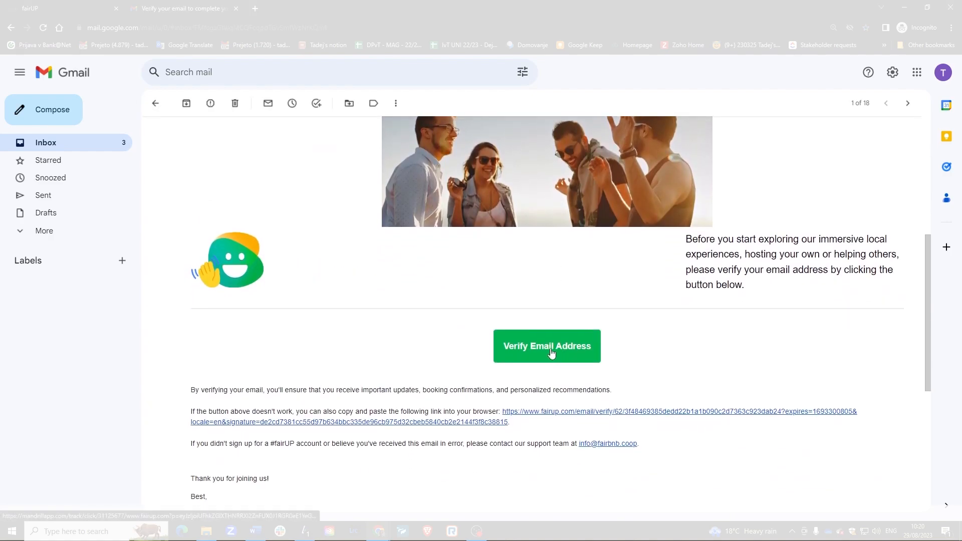
left_click(551, 353)
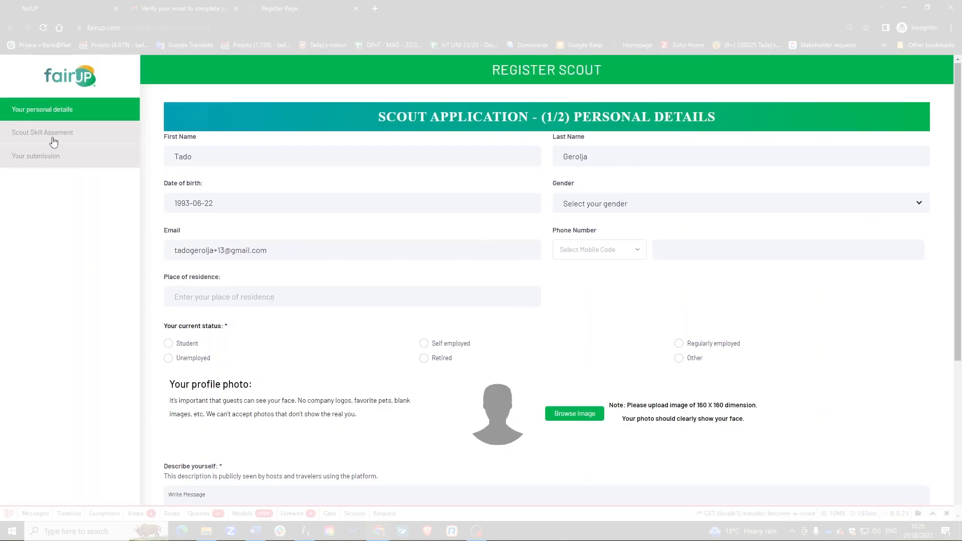
Set gender to Male, mobile code to +386 SVN, and enter the phone number.
scroll(460, 291, "down", 2)
scroll(460, 291, "down", 1)
scroll(457, 294, "up", 2)
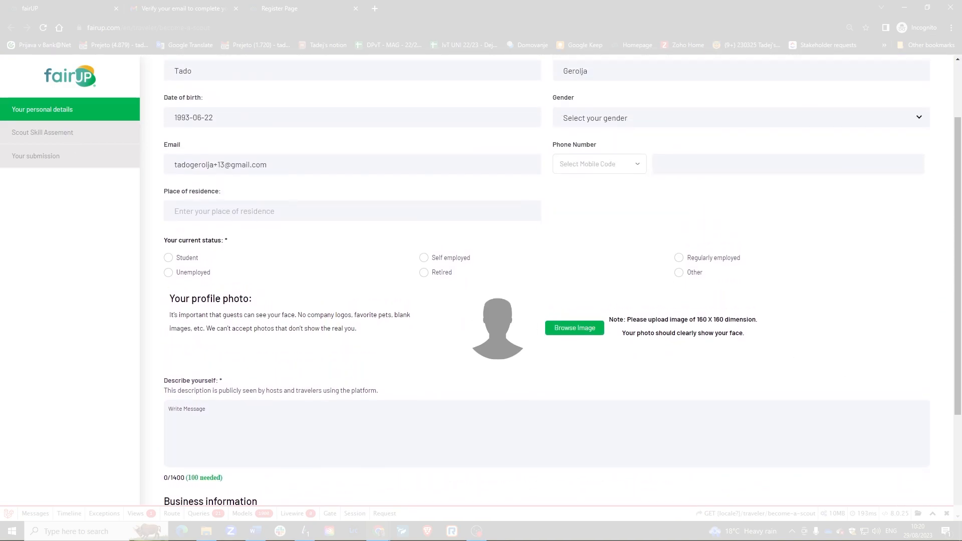
scroll(457, 294, "up", 2)
left_click(593, 204)
left_click(596, 229)
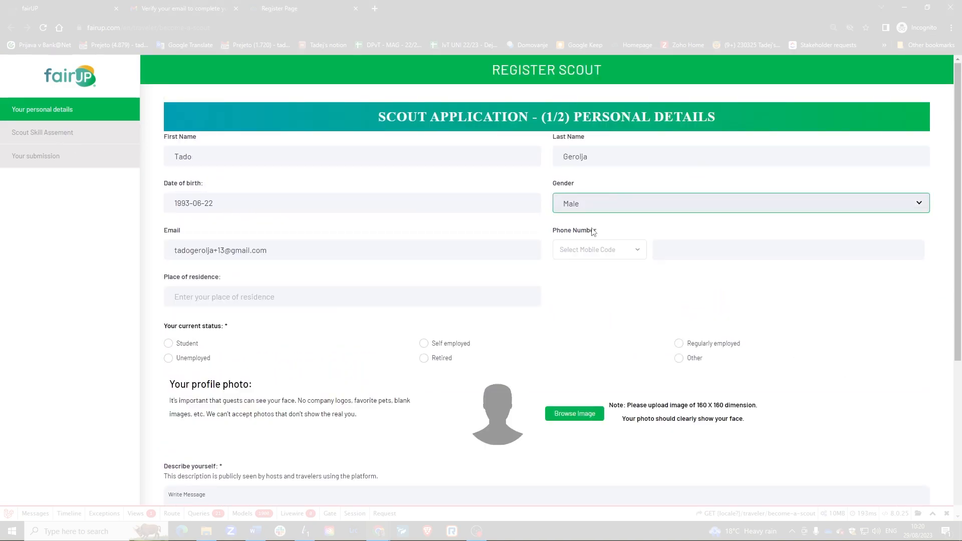
left_click(596, 250)
type("svn")
left_click(597, 298)
left_click(687, 254)
Fill in the place of residence, choose Self employed, upload a profile photo and write a self-description.
left_click(225, 297)
type("Gornja vas")
left_click(221, 321)
left_click(423, 343)
scroll(666, 341, "down", 1)
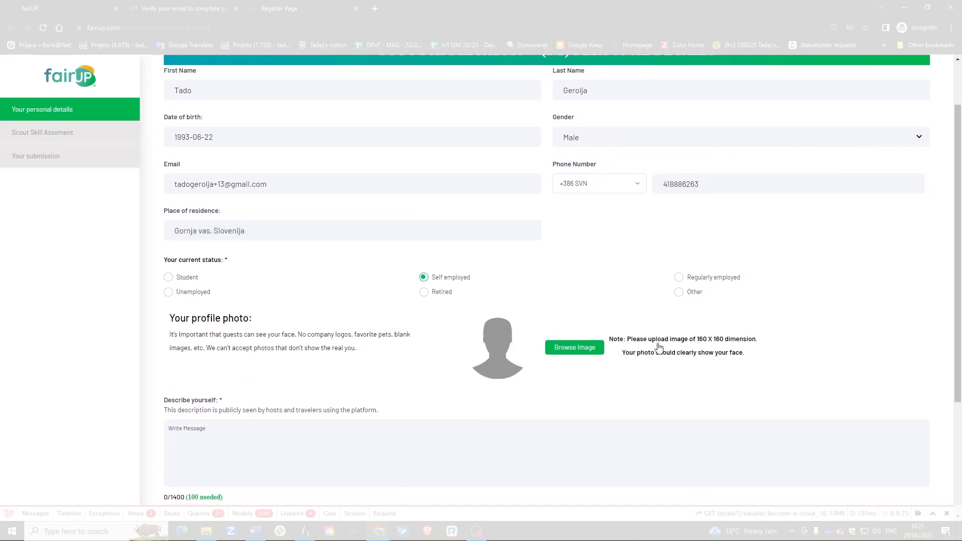
left_click(575, 348)
left_click(863, 343)
left_click(876, 442)
scroll(257, 310, "down", 2)
left_click(254, 305)
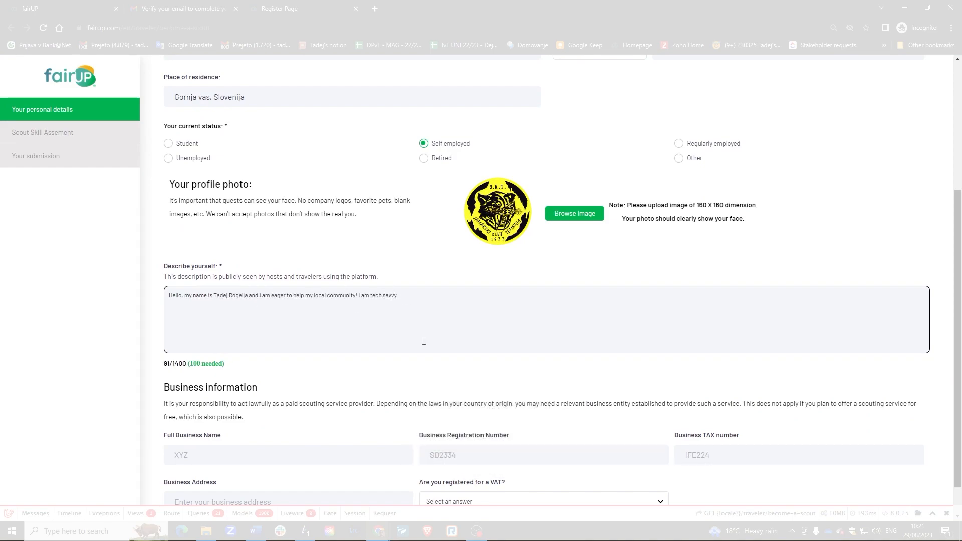
Enter business name 'Pikapoka', registration and tax numbers, business address, and answer No to VAT.
scroll(301, 381, "down", 1)
left_click(196, 416)
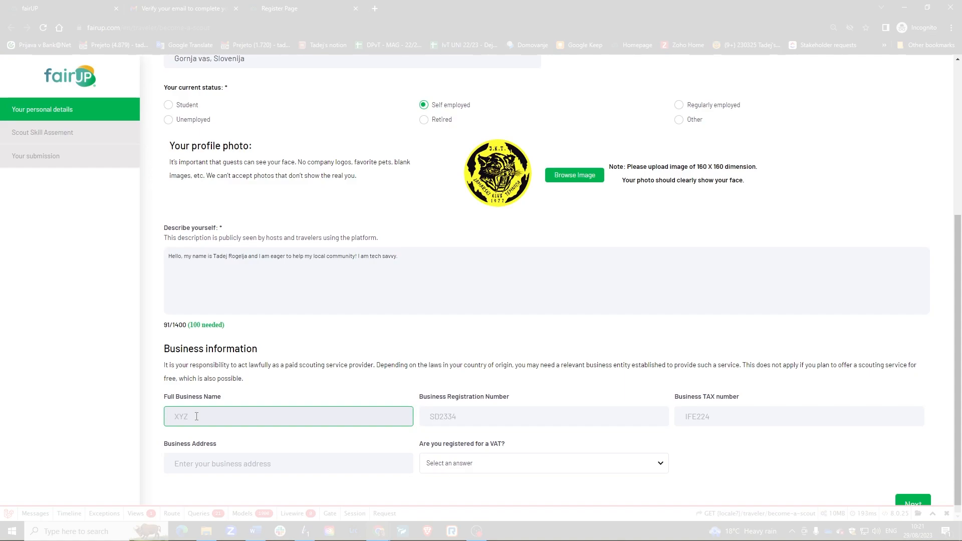
type("Pikapoka")
left_click(508, 412)
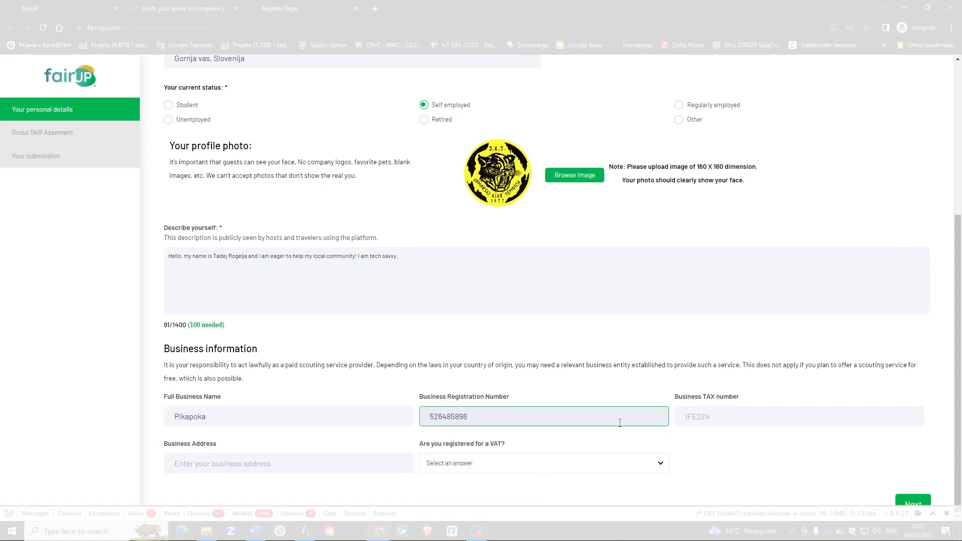
left_click(727, 419)
left_click(235, 462)
type("Gorja vas")
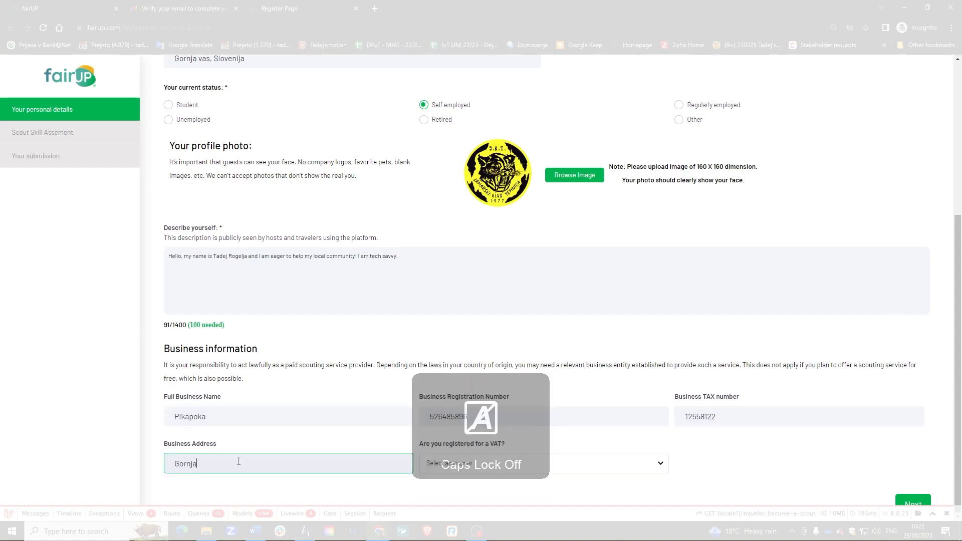
left_click(481, 463)
left_click(482, 494)
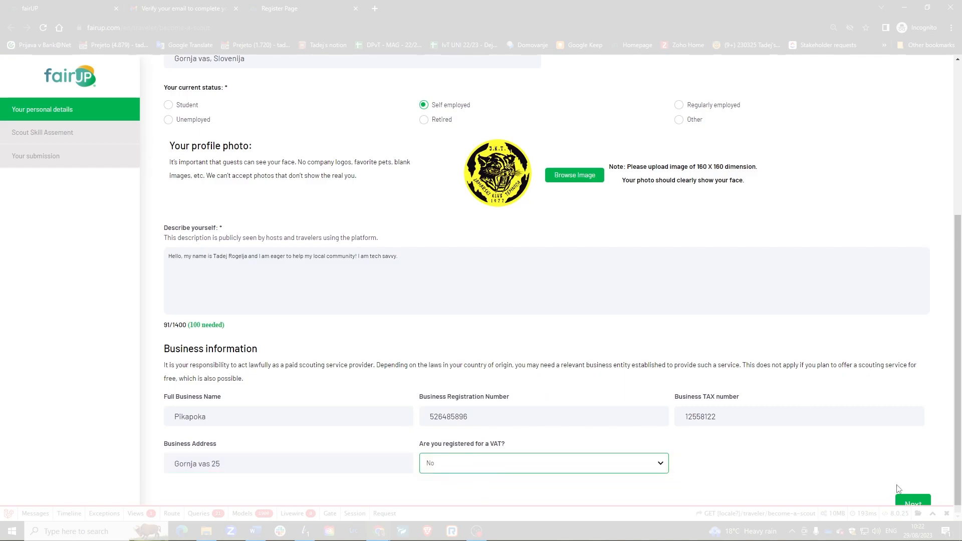
Continue to the skill assessment and set the English level to C1 Elementary.
left_click(913, 503)
left_click(552, 186)
left_click(169, 187)
Set Slovenian as primary language and add English and Italian as fluent languages.
left_click(214, 244)
scroll(211, 424, "down", 3)
left_click(208, 453)
left_click(229, 310)
left_click(216, 249)
left_click(215, 247)
left_click(216, 306)
type("eng")
left_click(194, 333)
left_click(192, 391)
Rate Communication and Copywriting 60%, Project Management and reservation systems 100%, Tourism product development 20%.
scroll(362, 355, "down", 2)
mouse_move(221, 268)
left_click_drag(648, 260, 734, 260)
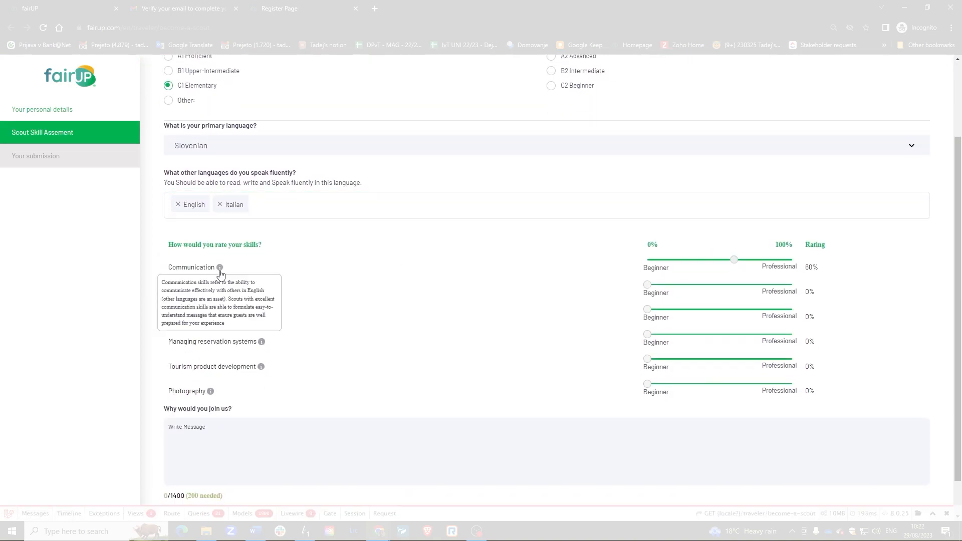
left_click_drag(648, 285, 734, 284)
mouse_move(235, 321)
left_click_drag(648, 310, 792, 310)
left_click_drag(648, 334, 792, 334)
mouse_move(262, 368)
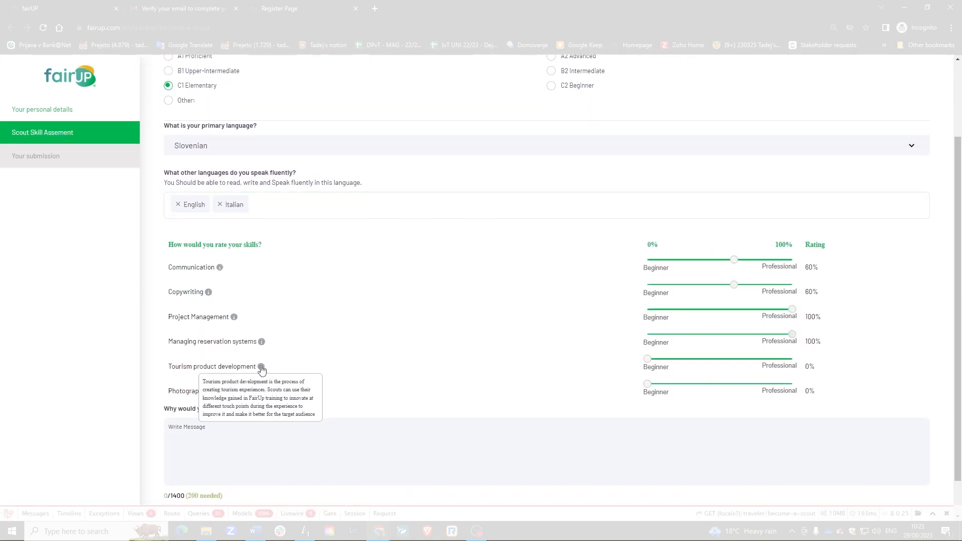
left_click_drag(647, 359, 763, 384)
Explain why you'd join, accept the Scout Privacy Statement and submit the application.
scroll(501, 391, "down", 1)
left_click(276, 393)
type("Because I would like to try")
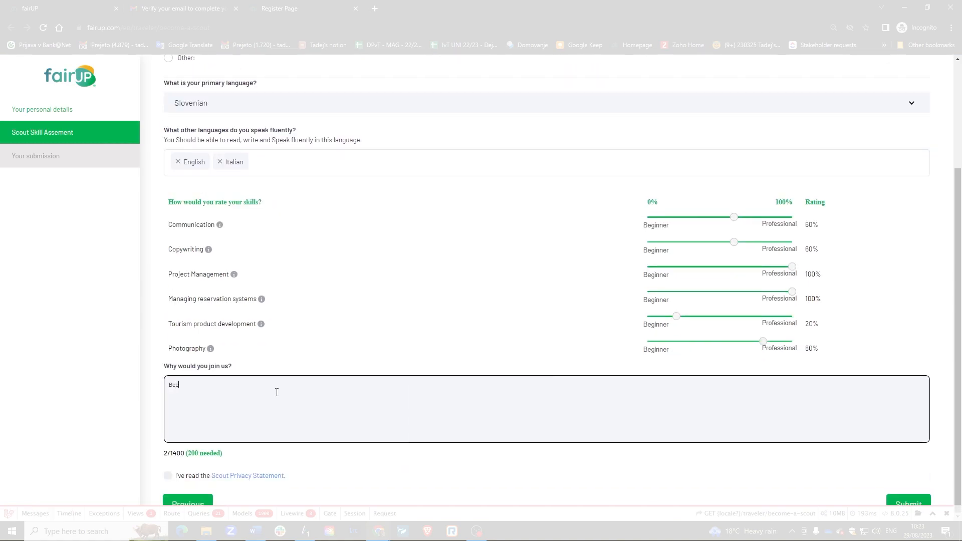
type(" myself in this role.")
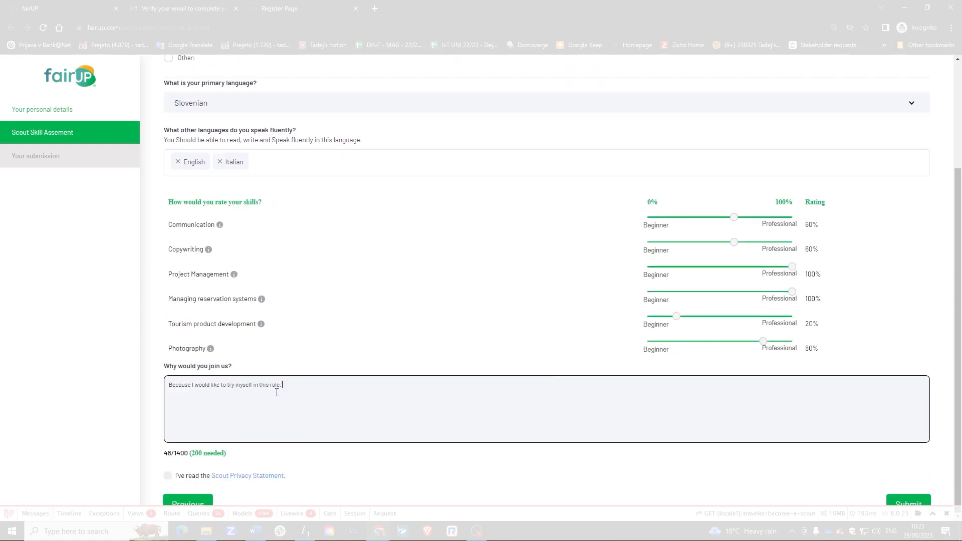
type(" I strongly believe I can hel")
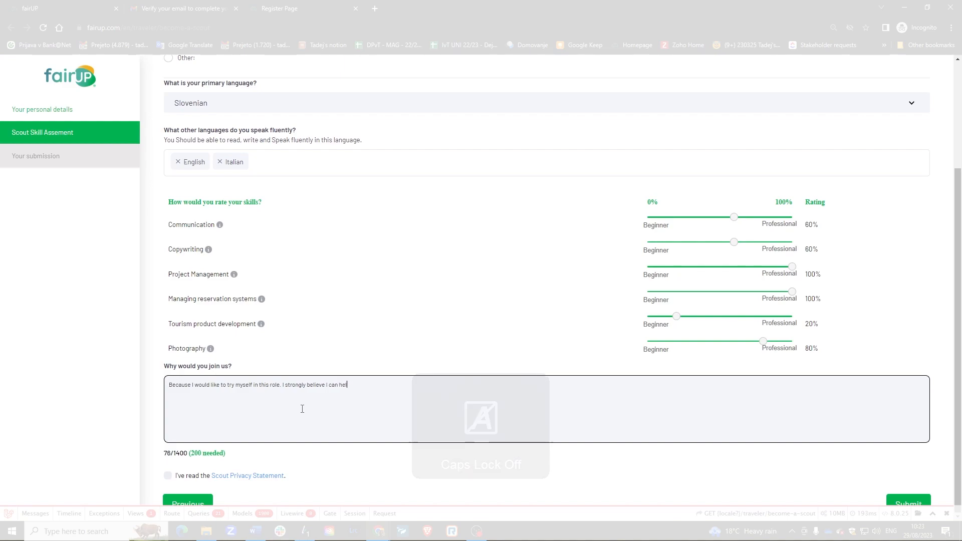
type("p my underdeveloped local community.")
left_click(168, 476)
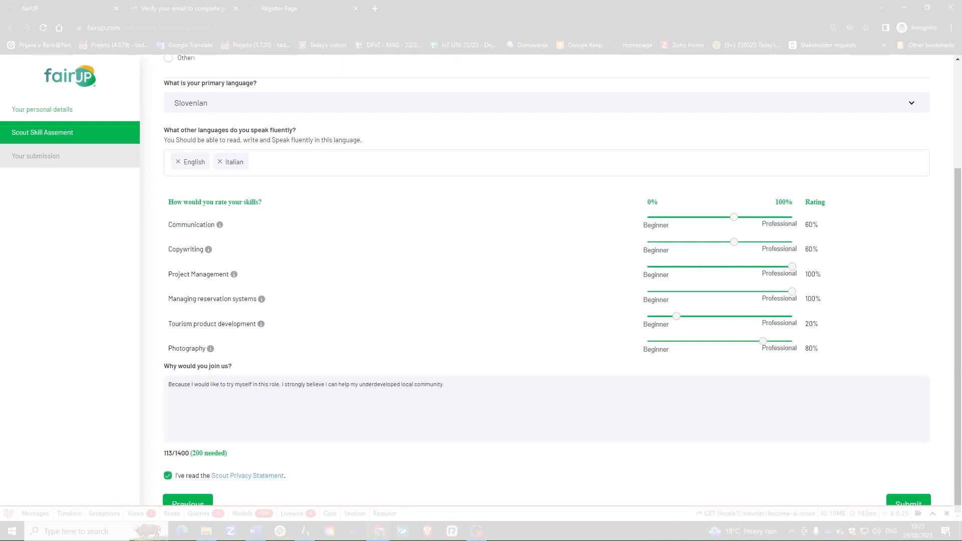
left_click(908, 502)
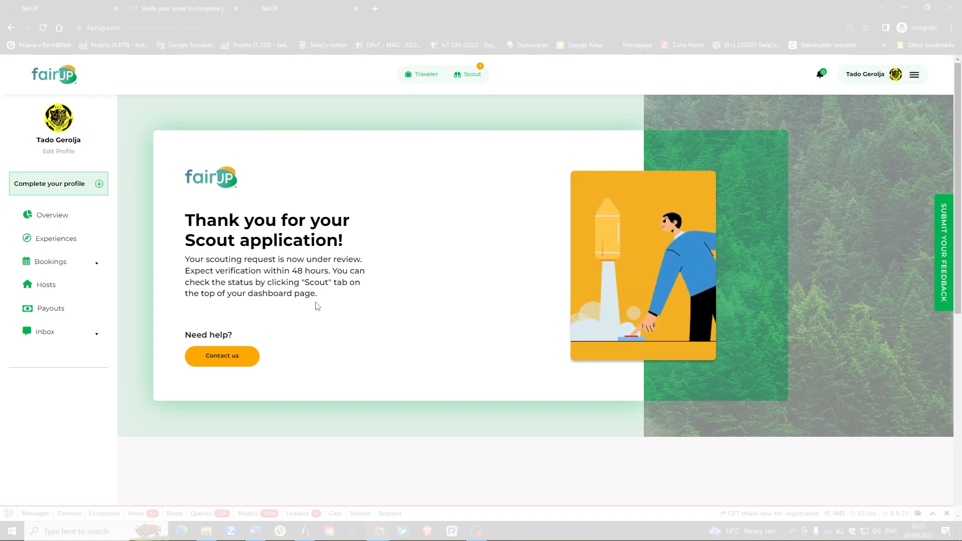
Switch between the Traveler and Scout views to check the application's status.
left_click(426, 79)
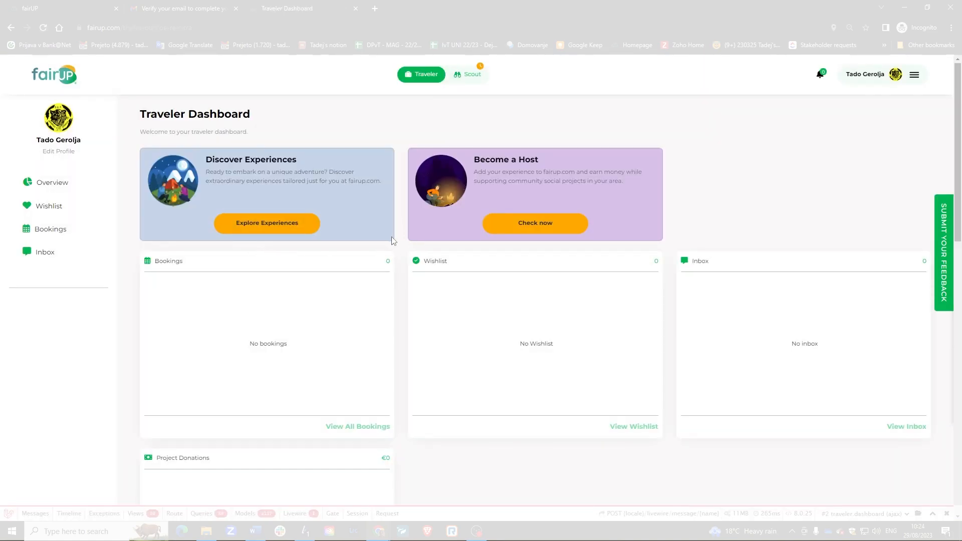
left_click(467, 74)
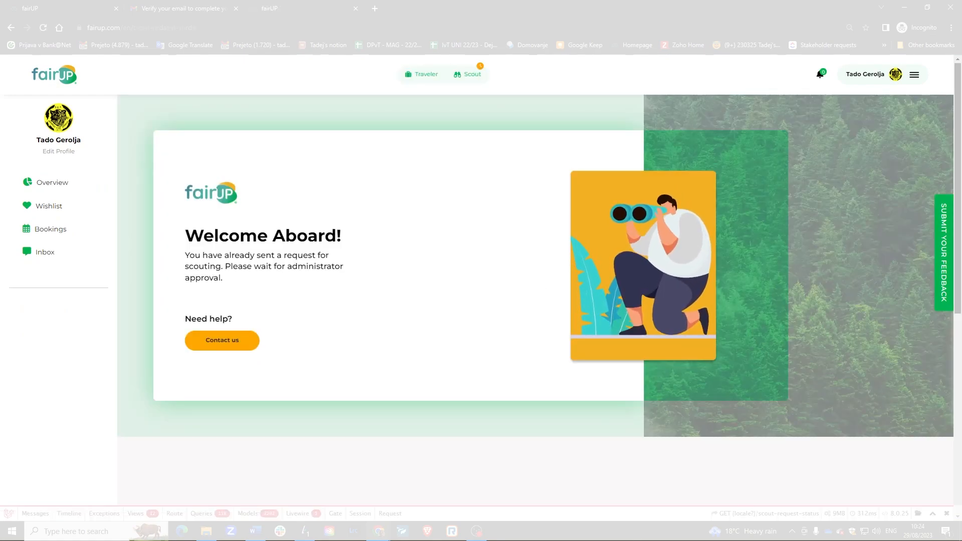
left_click(469, 80)
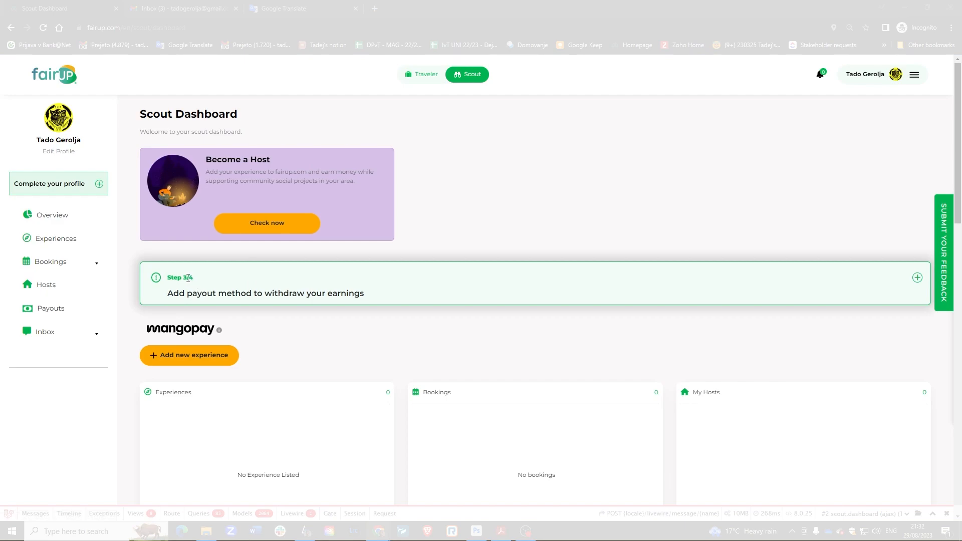
Open the Scout profile from the completion reminder and save the Personal Information.
left_click(100, 184)
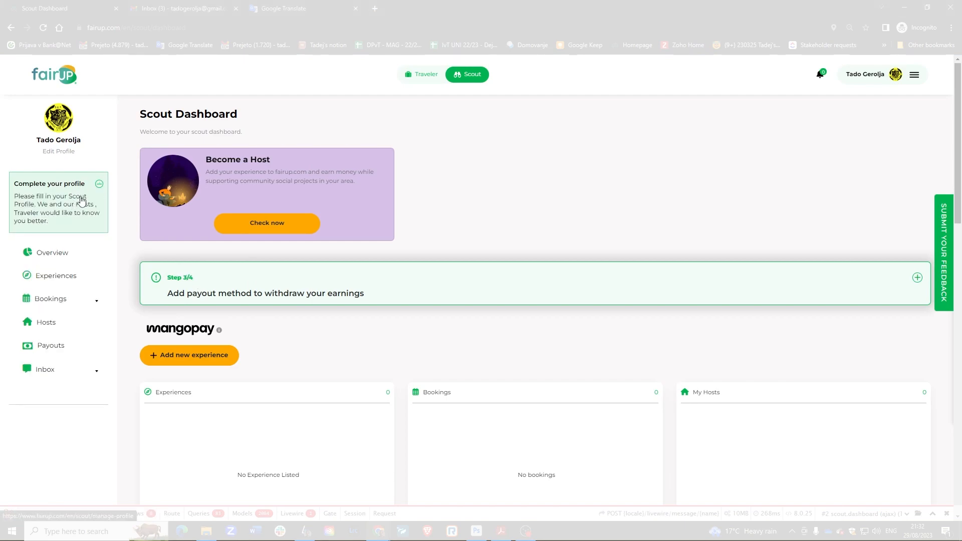
left_click(82, 200)
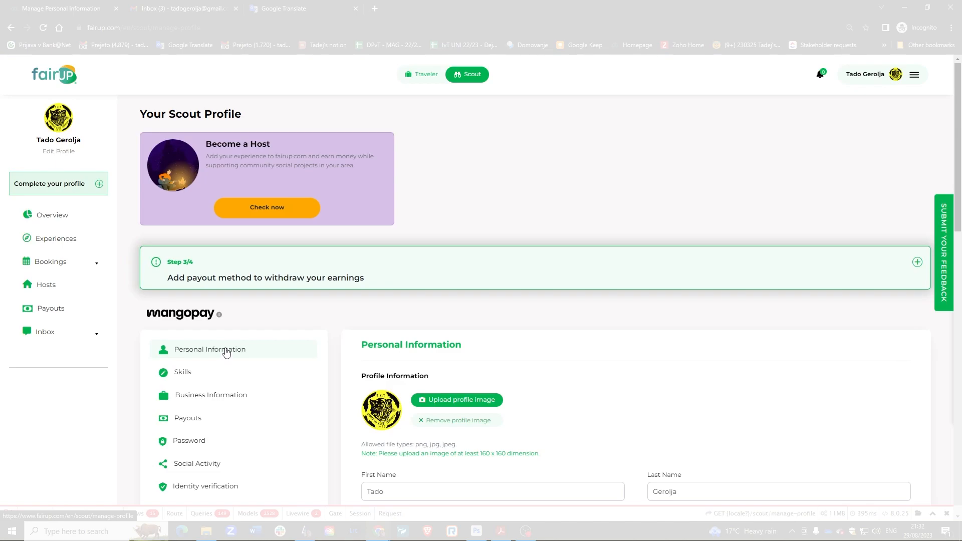
scroll(451, 346, "down", 4)
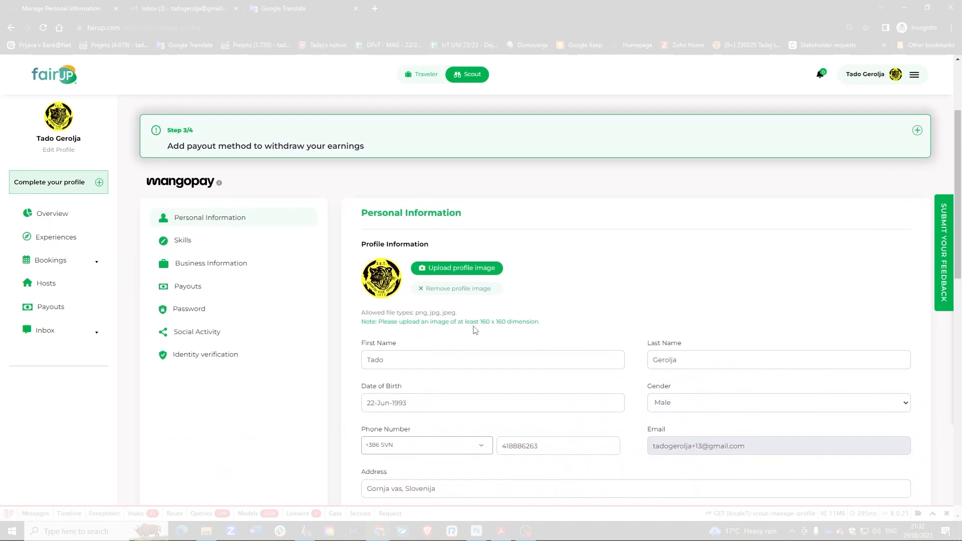
scroll(453, 328, "down", 4)
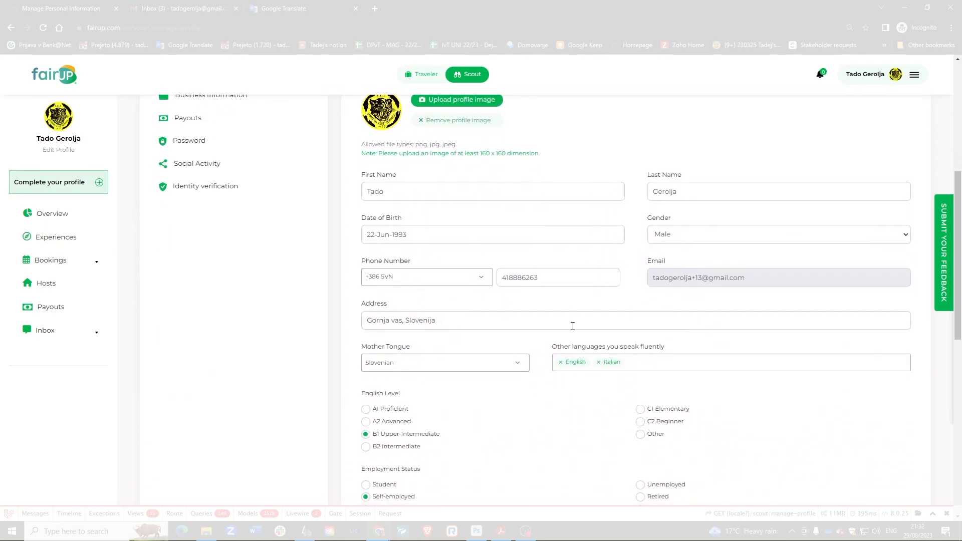
scroll(665, 350, "down", 3)
left_click(874, 405)
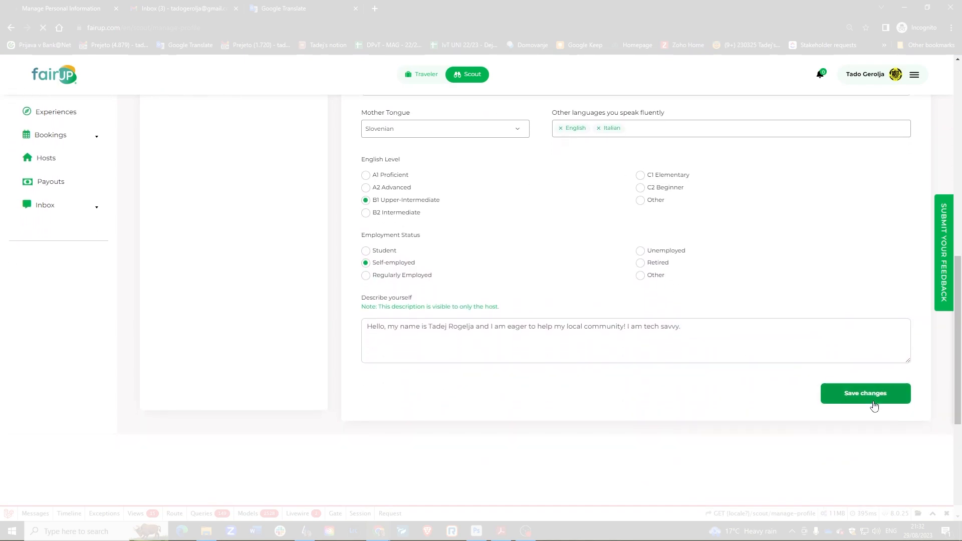
Save the Business Information section and skip the payout method step.
scroll(250, 359, "down", 2)
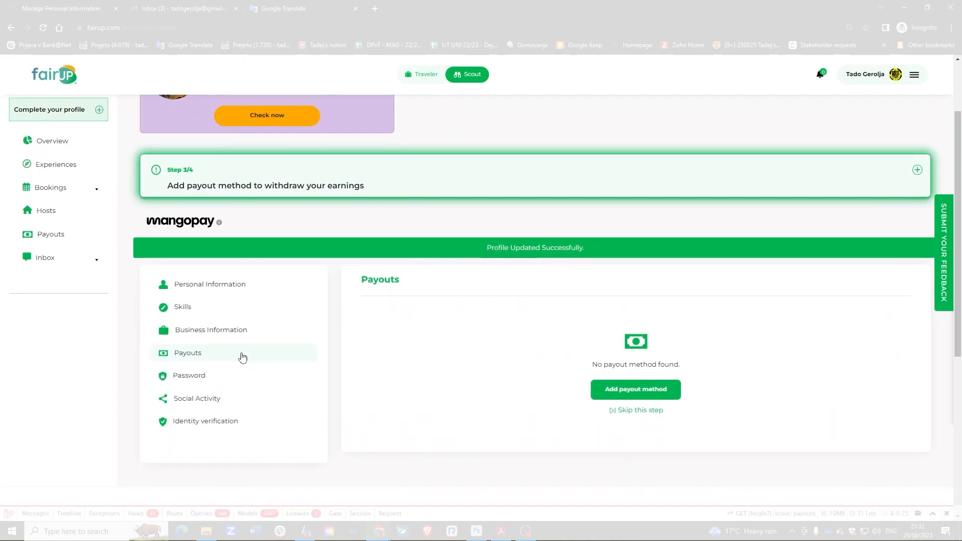
left_click(215, 324)
scroll(494, 404, "down", 3)
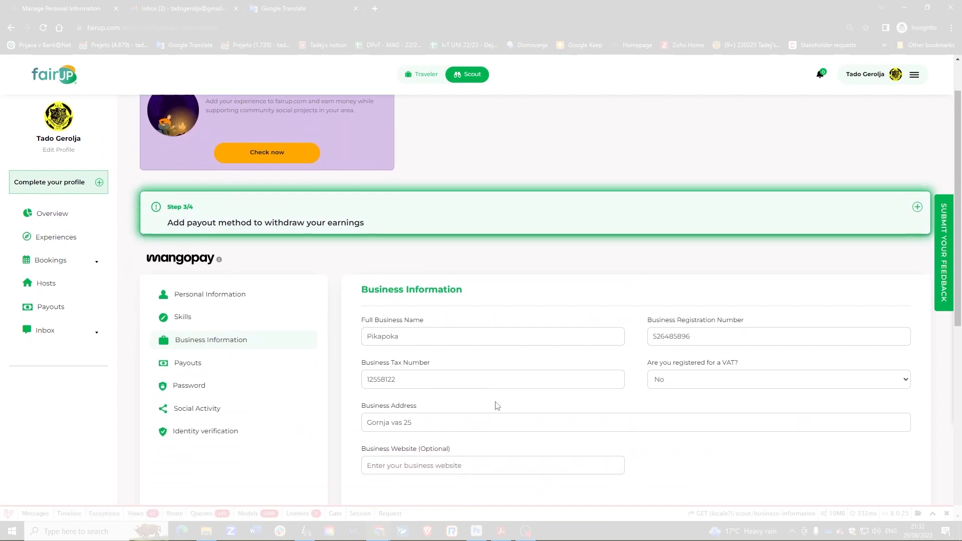
left_click(856, 446)
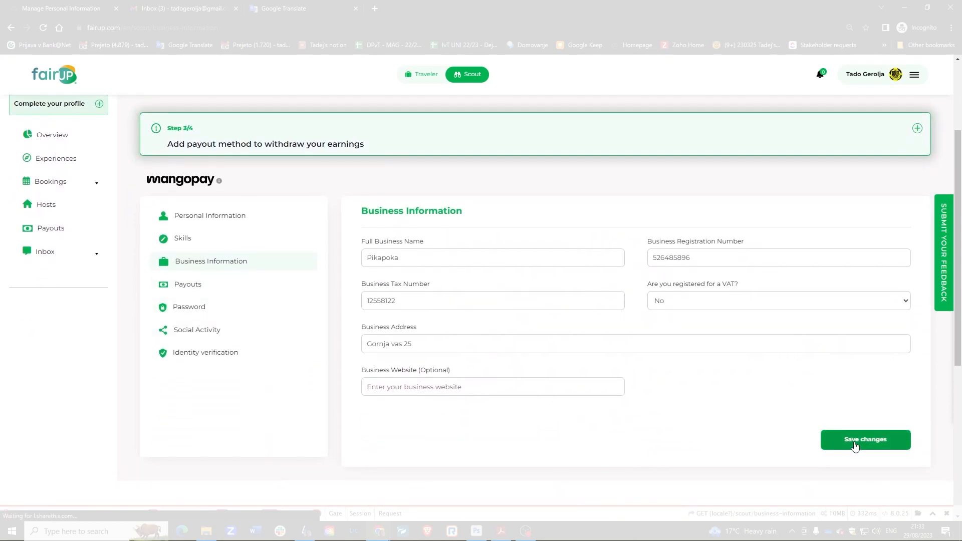
scroll(679, 429, "down", 2)
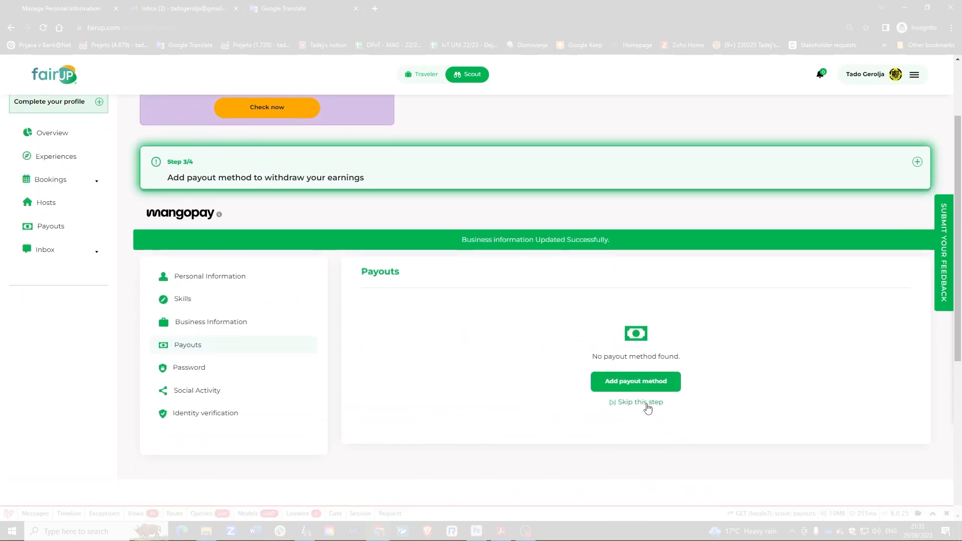
left_click(646, 403)
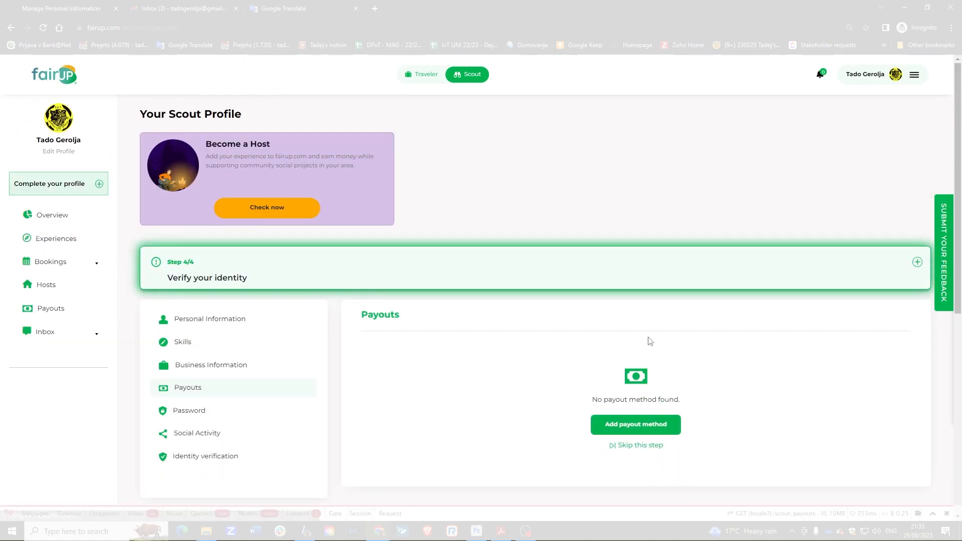
scroll(641, 326, "down", 2)
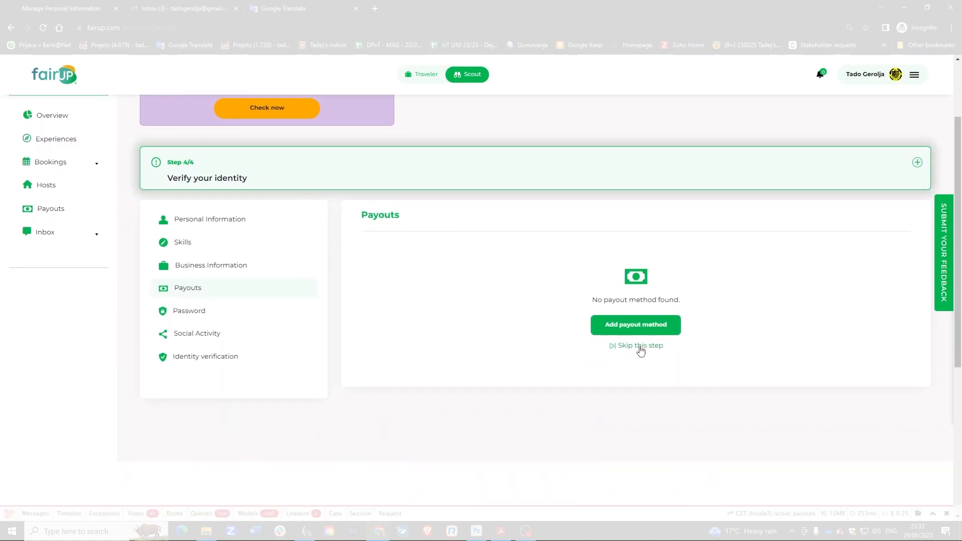
Review the Scout Dashboard cards, then go to Manage Your Experiences showing 0 experiences.
left_click(641, 346)
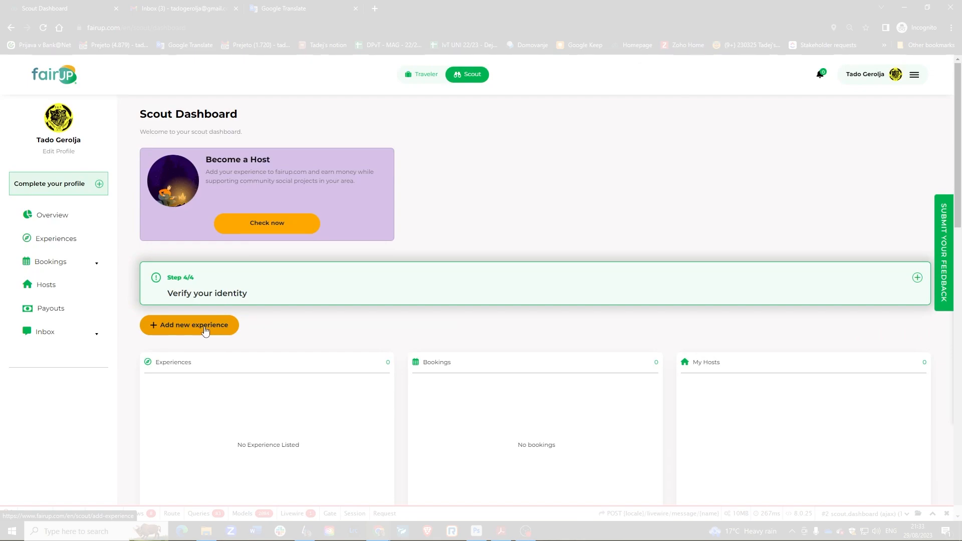
scroll(205, 330, "down", 5)
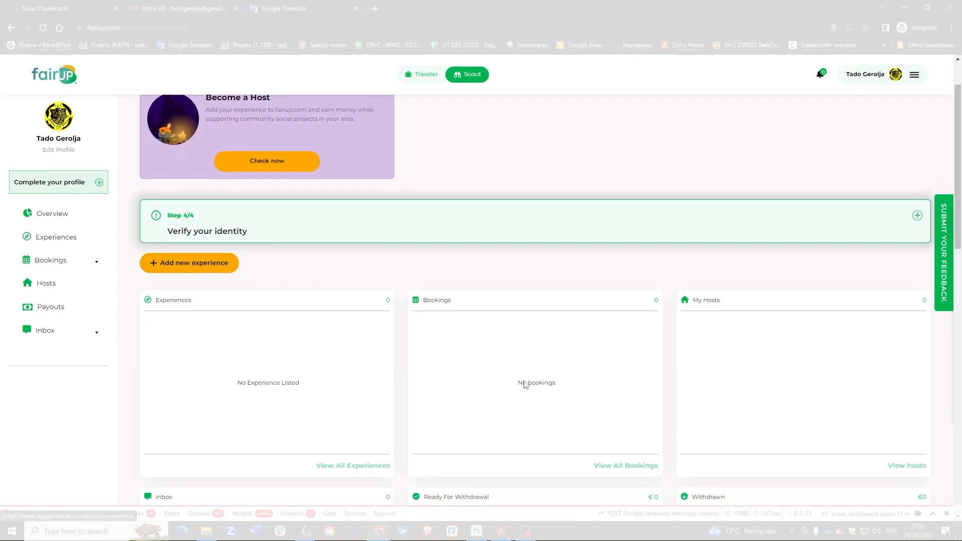
scroll(685, 395, "up", 3)
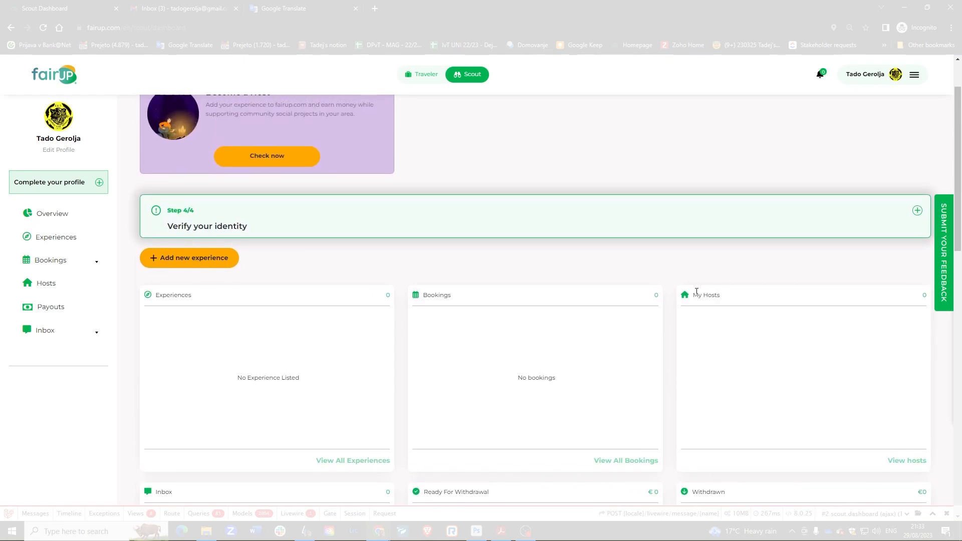
left_click(65, 240)
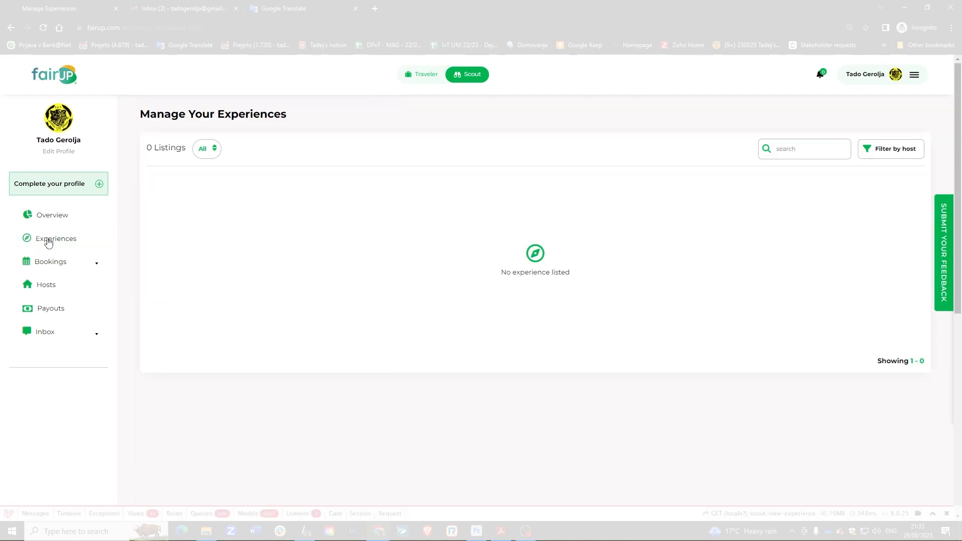
Check the experience list's status and host filters, leaving status at All.
left_click(209, 150)
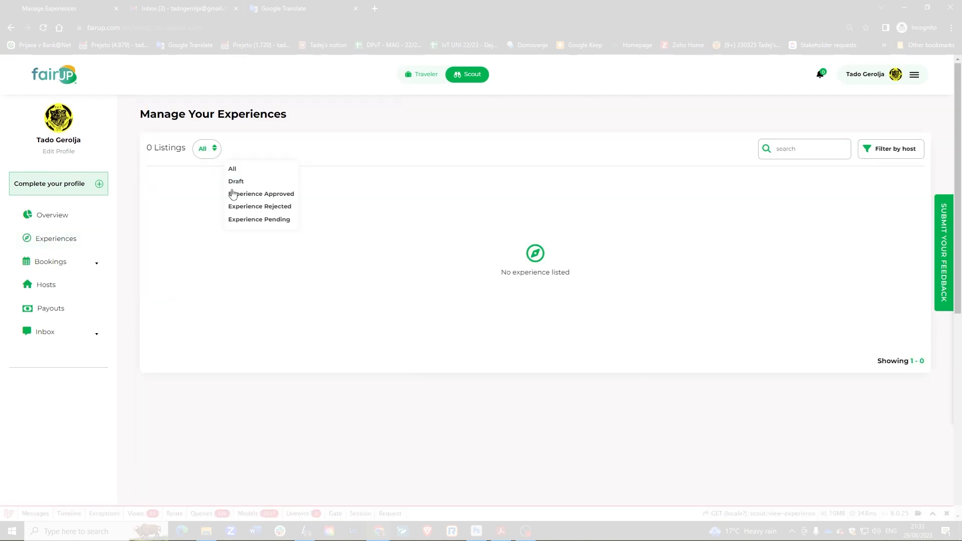
left_click(213, 150)
left_click(862, 155)
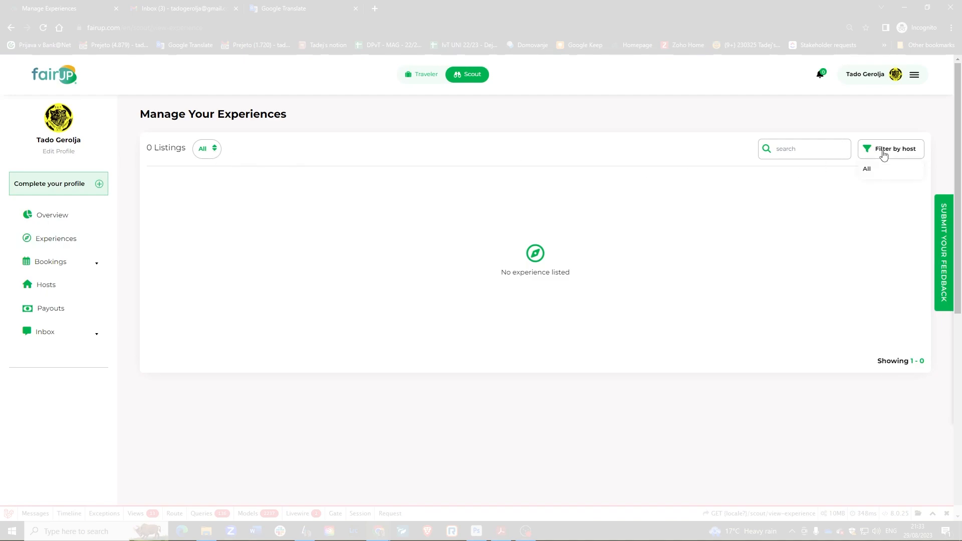
left_click(777, 148)
View the New Bookings list and check its date-range filter.
left_click(93, 269)
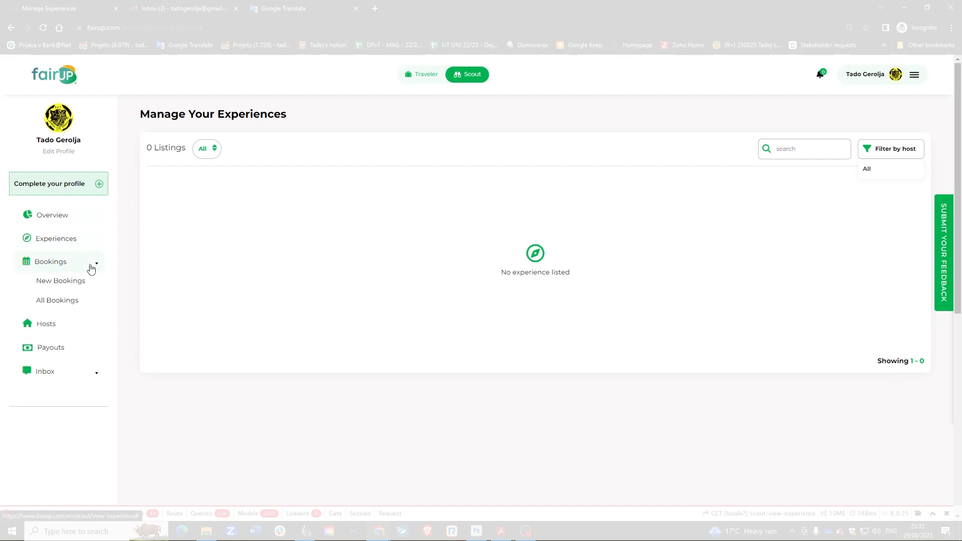
left_click(62, 286)
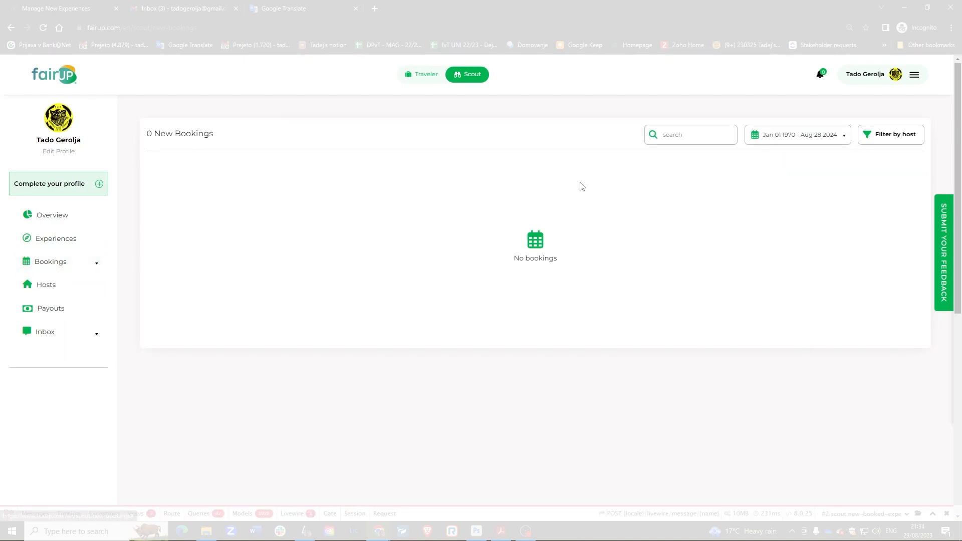
left_click(801, 135)
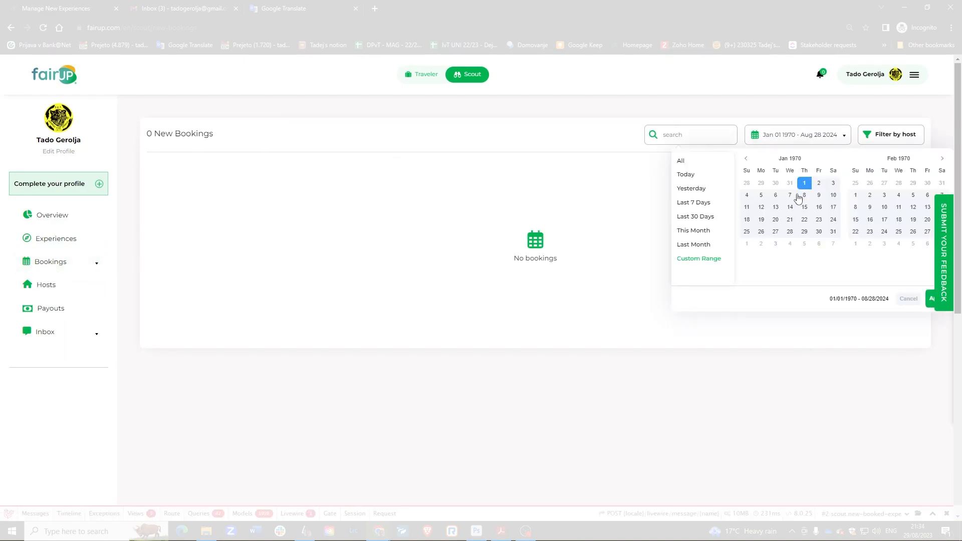
left_click(801, 134)
Open All Bookings and check its status and host filters, finding 0 bookings.
left_click(80, 263)
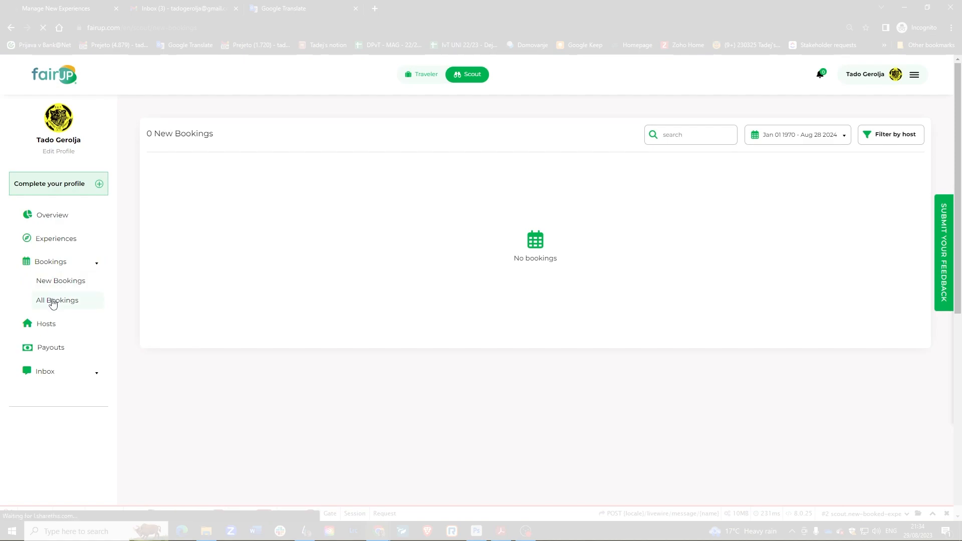
left_click(53, 302)
left_click(211, 154)
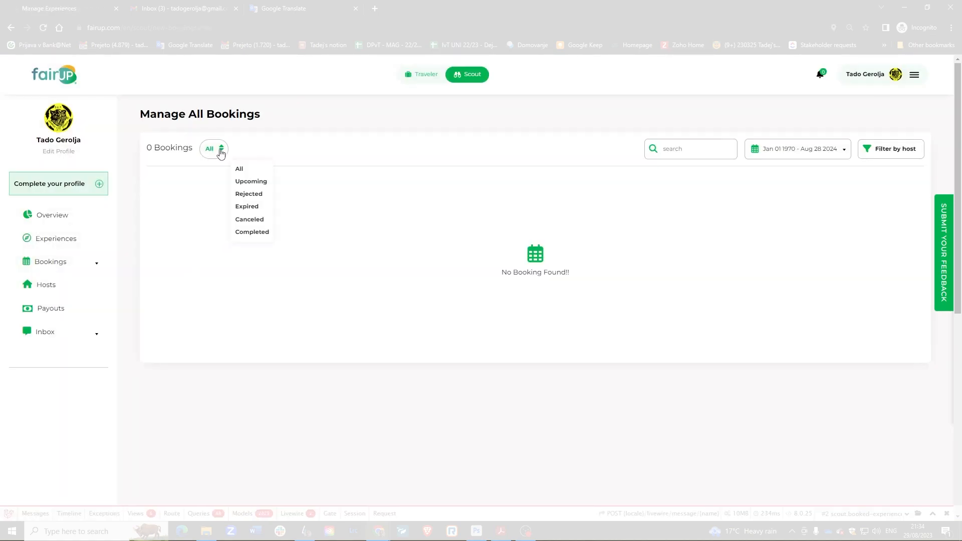
left_click(218, 156)
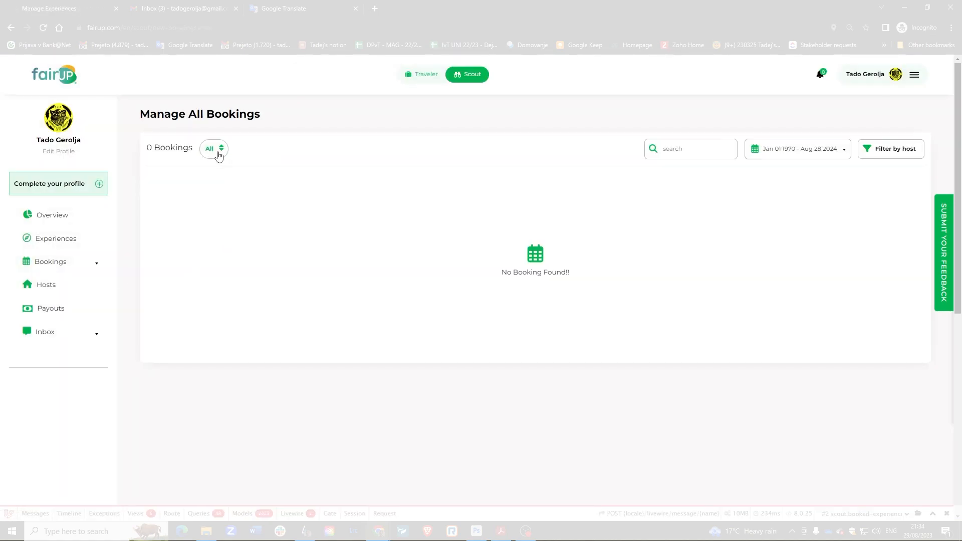
left_click(902, 151)
left_click(899, 153)
Check the empty Hosts and Payouts lists and their filters, keeping payouts on Unsettled.
left_click(54, 288)
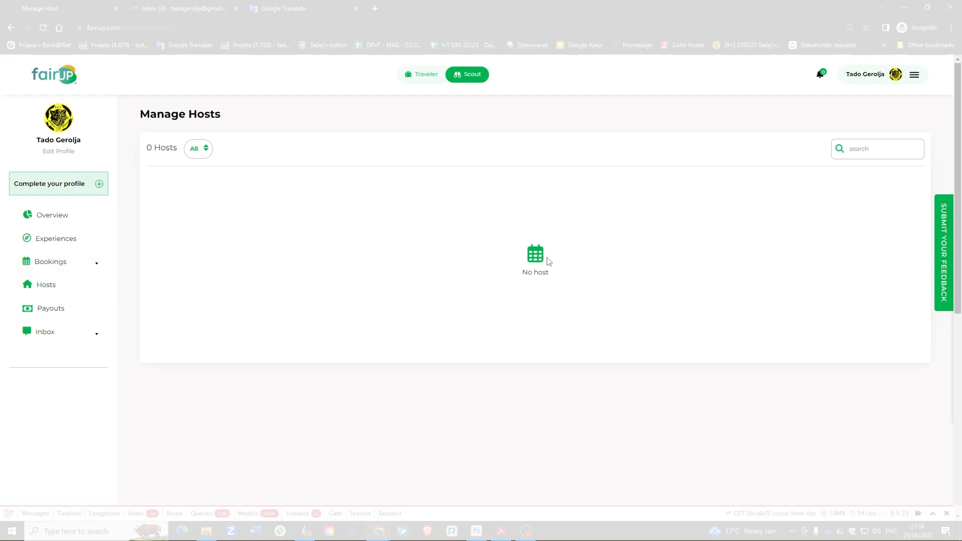
left_click(205, 152)
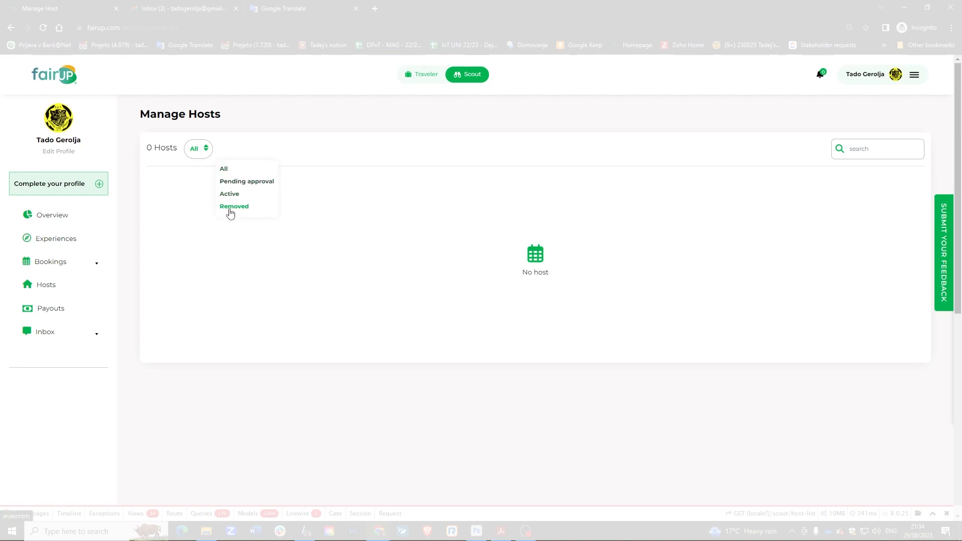
left_click(201, 152)
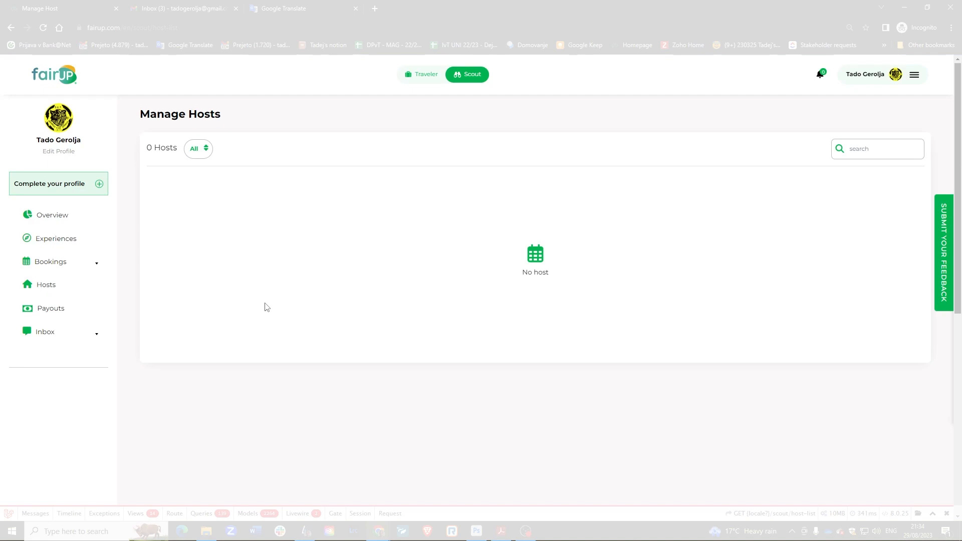
left_click(56, 311)
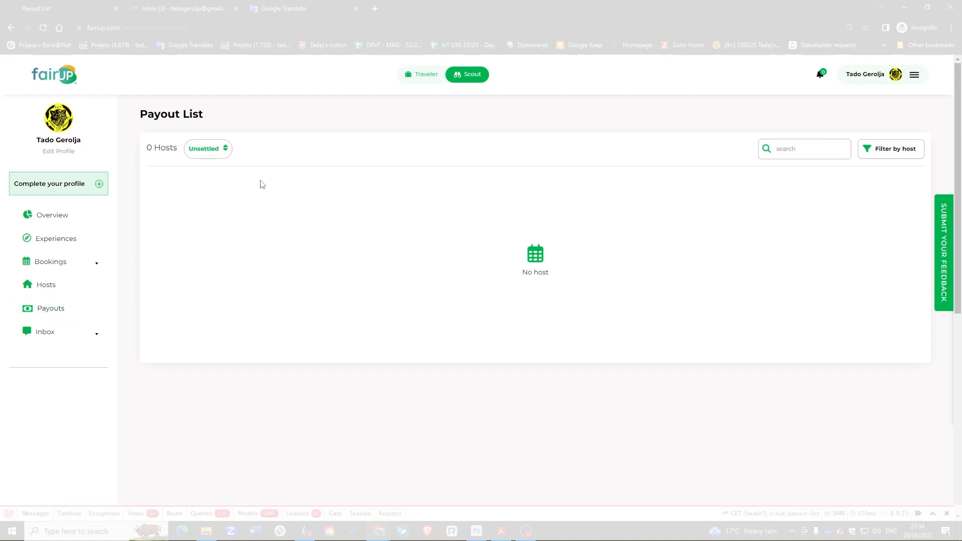
left_click(224, 150)
left_click(215, 147)
left_click(873, 151)
left_click(873, 150)
Go to the Inbox's Host chat list, which has no conversations.
left_click(63, 335)
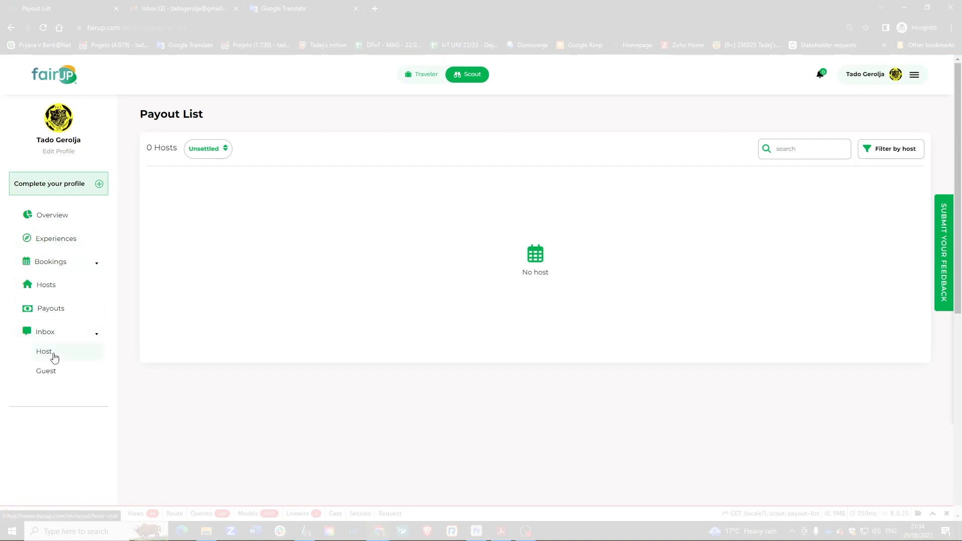
left_click(54, 357)
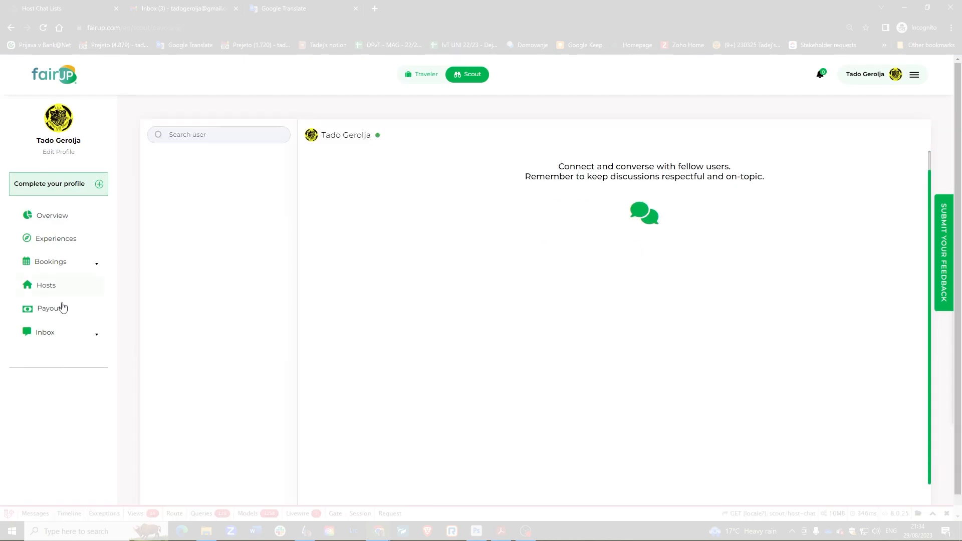
left_click(52, 335)
left_click(55, 373)
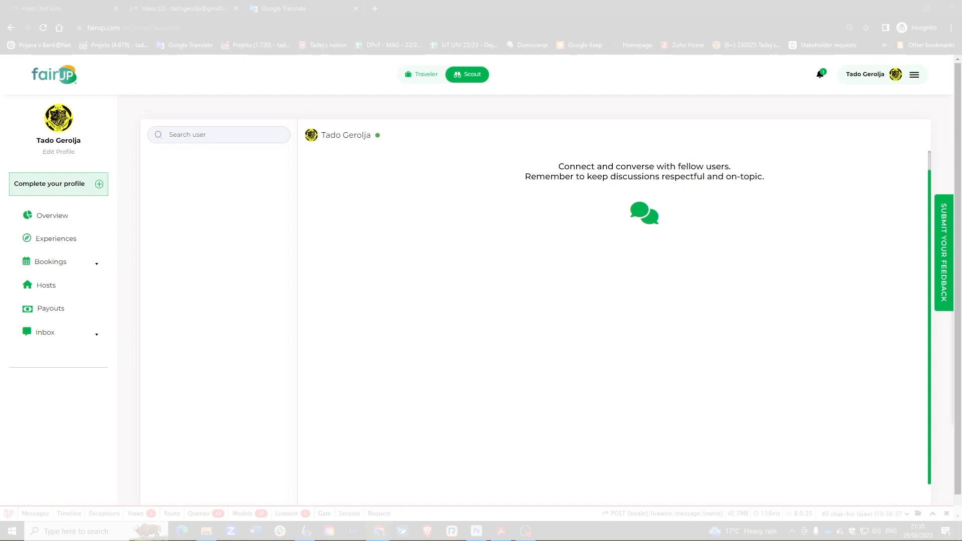
Go back to Manage Hosts and check the pending host's approval options.
left_click(54, 290)
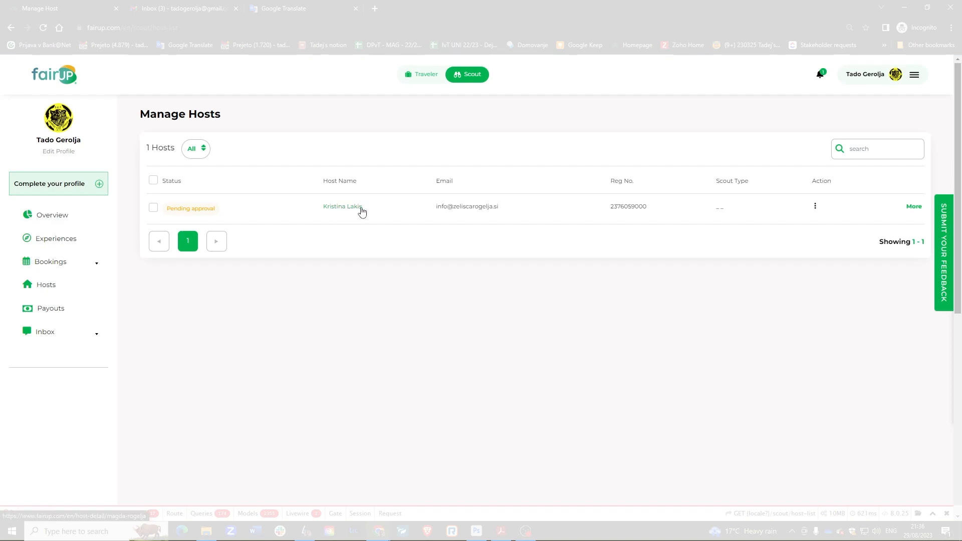
left_click(816, 206)
left_click(816, 206)
Open the pending host's profile in a new tab, read the full About text, and return to the host's row details.
right_click(351, 207)
left_click(360, 213)
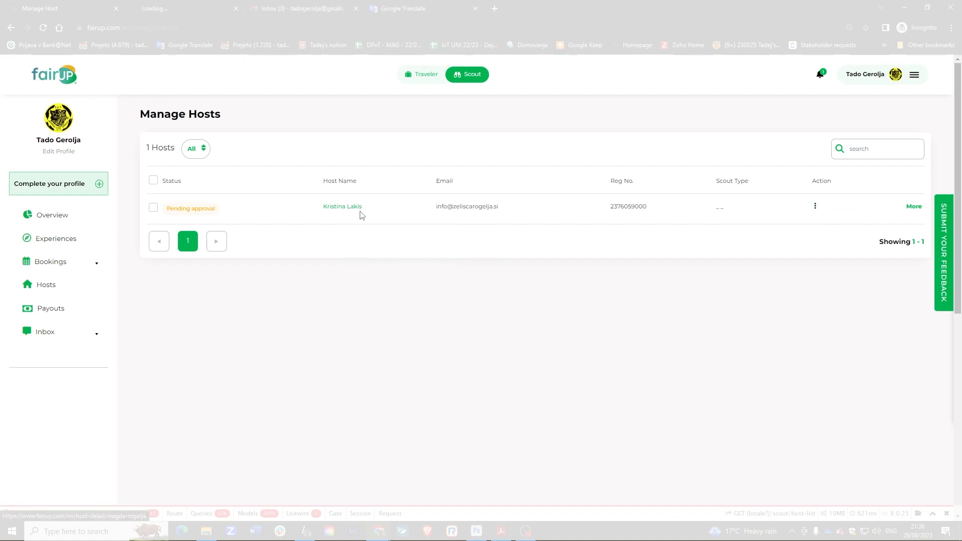
left_click(183, 7)
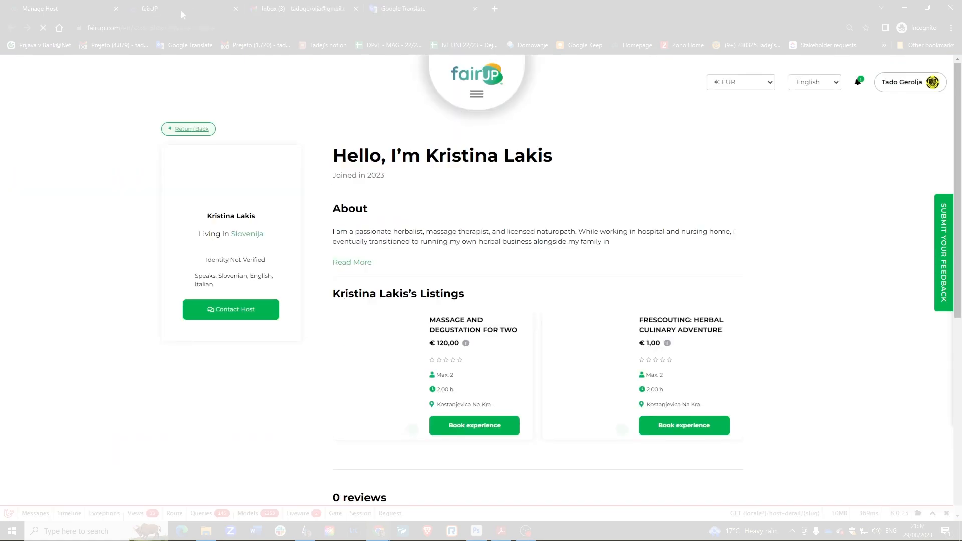
left_click(356, 263)
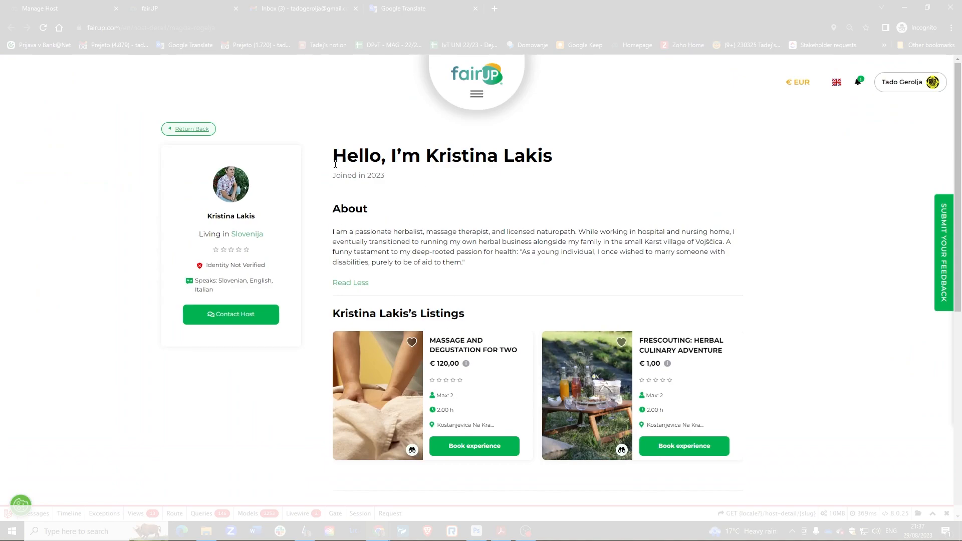
left_click(86, 9)
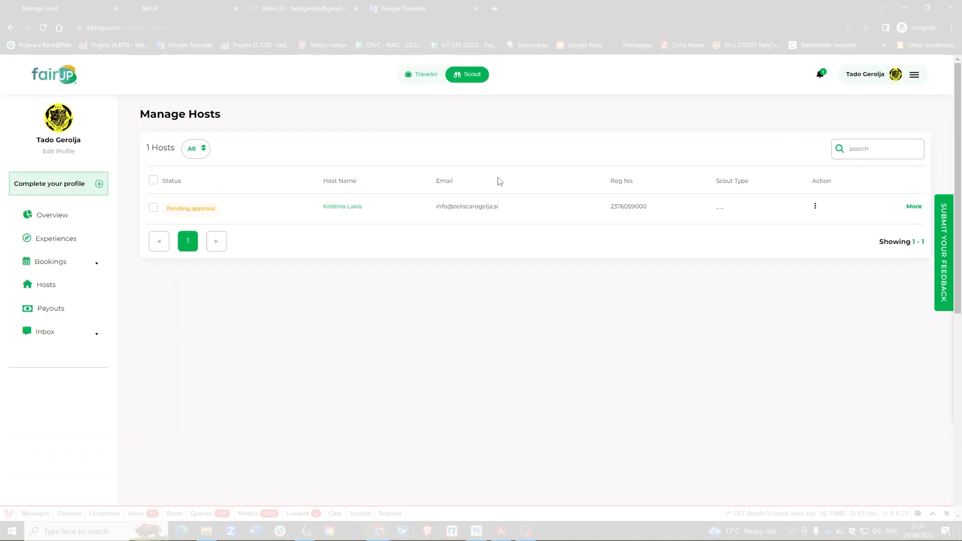
left_click(912, 207)
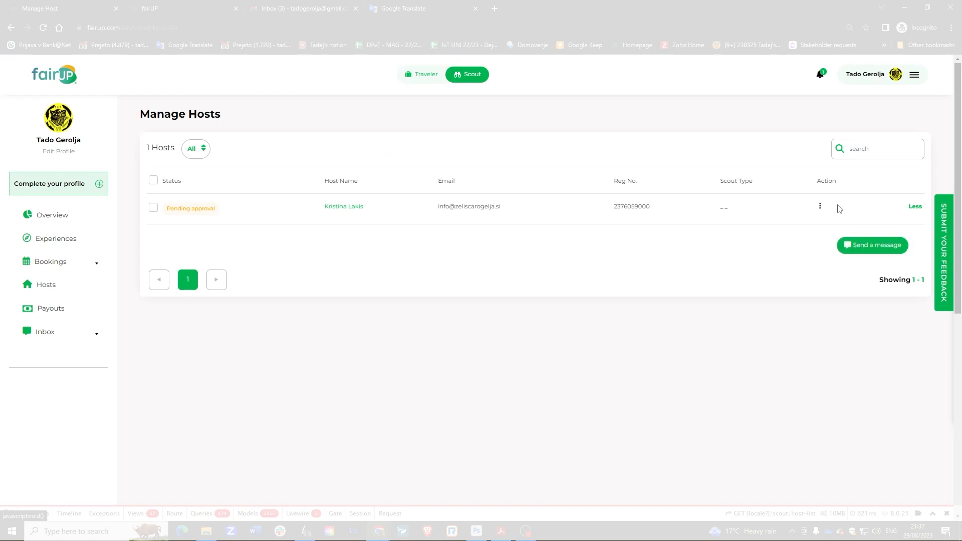
Approve the pending host with Paid Scouting instead of Free Scouting.
left_click(820, 207)
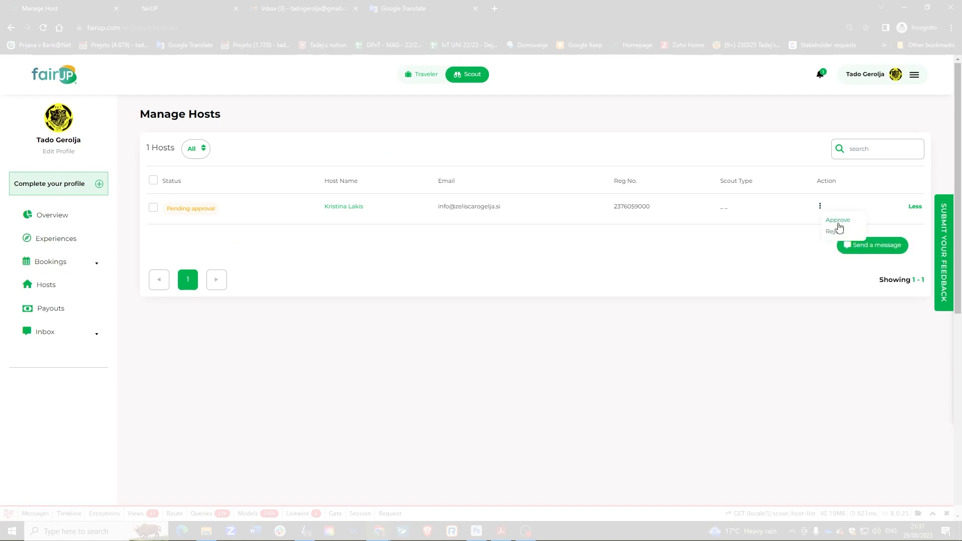
left_click(836, 220)
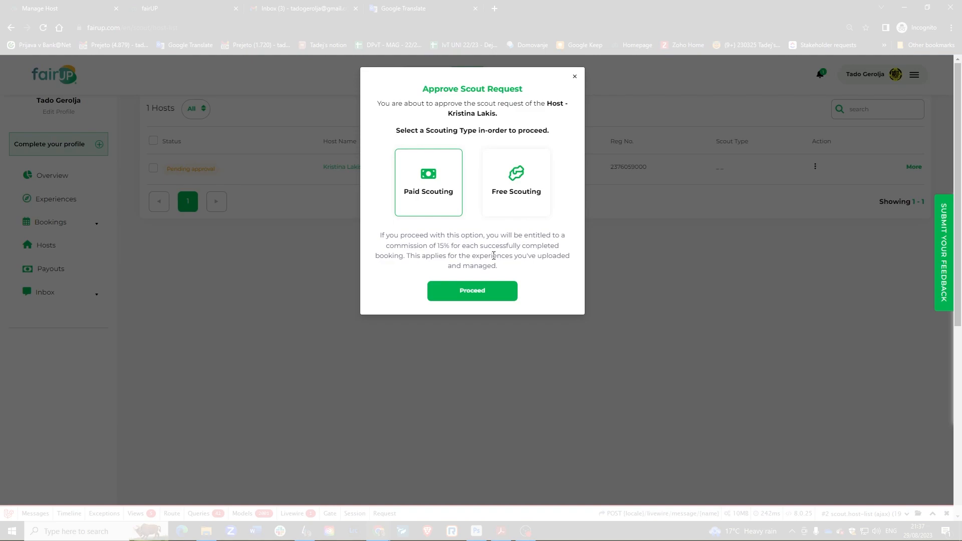
left_click(521, 182)
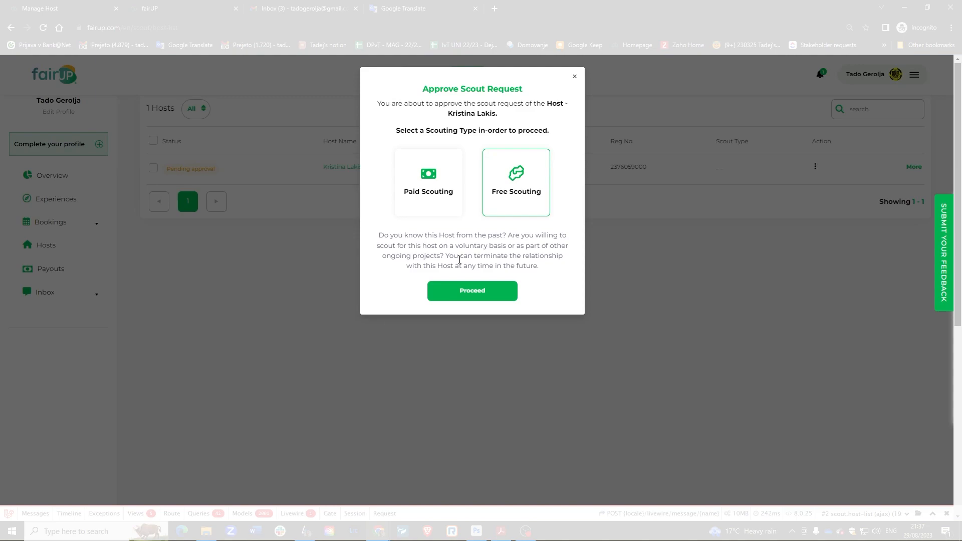
left_click(444, 190)
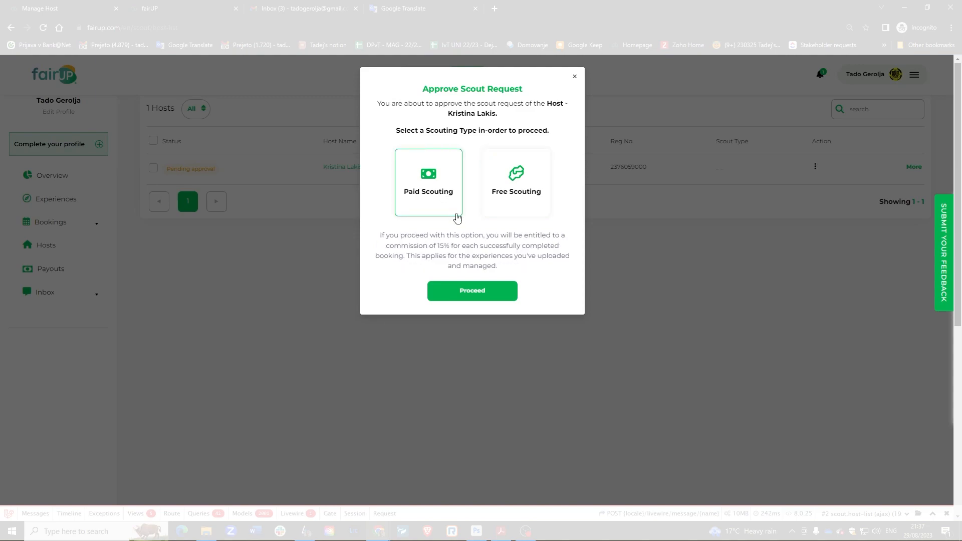
left_click(472, 292)
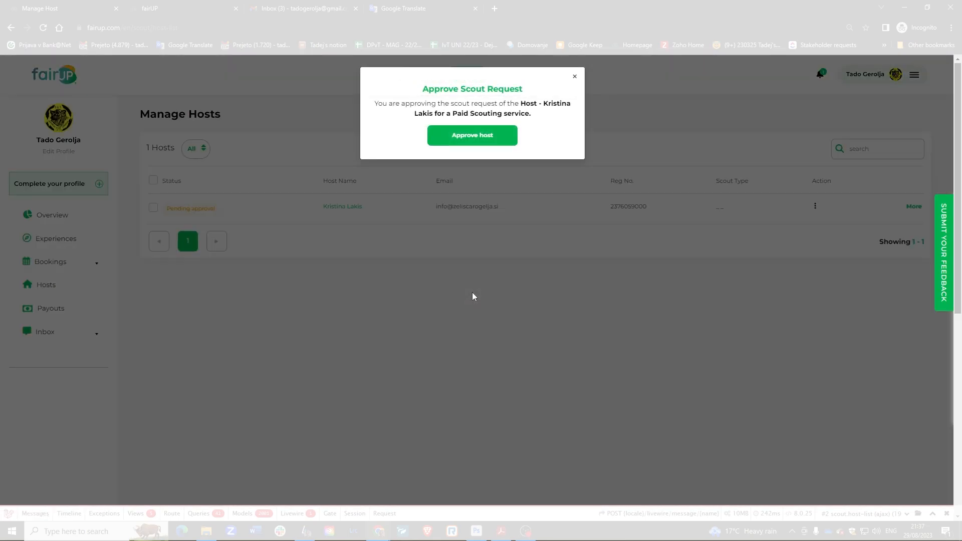
left_click(477, 140)
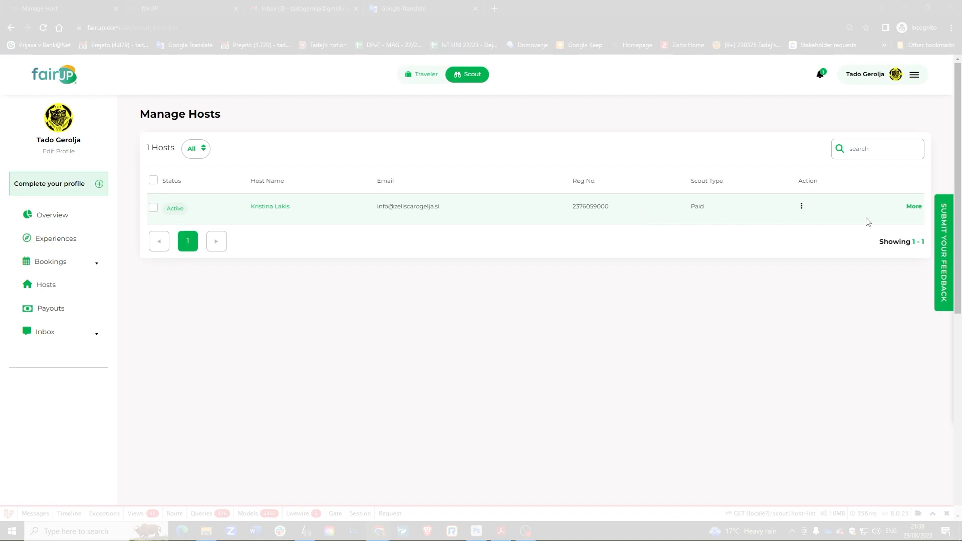
Set the host's required number of bookings to 2 and save it.
left_click(914, 206)
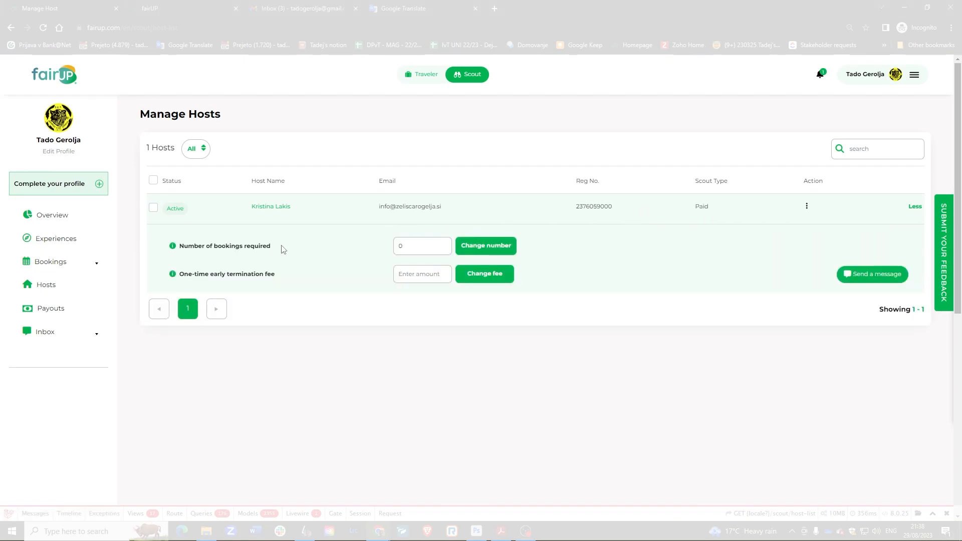
mouse_move(171, 250)
left_click_drag(441, 246, 382, 251)
type("1")
left_click(445, 247)
left_click(445, 247)
left_click(445, 250)
left_click(444, 245)
left_click(470, 249)
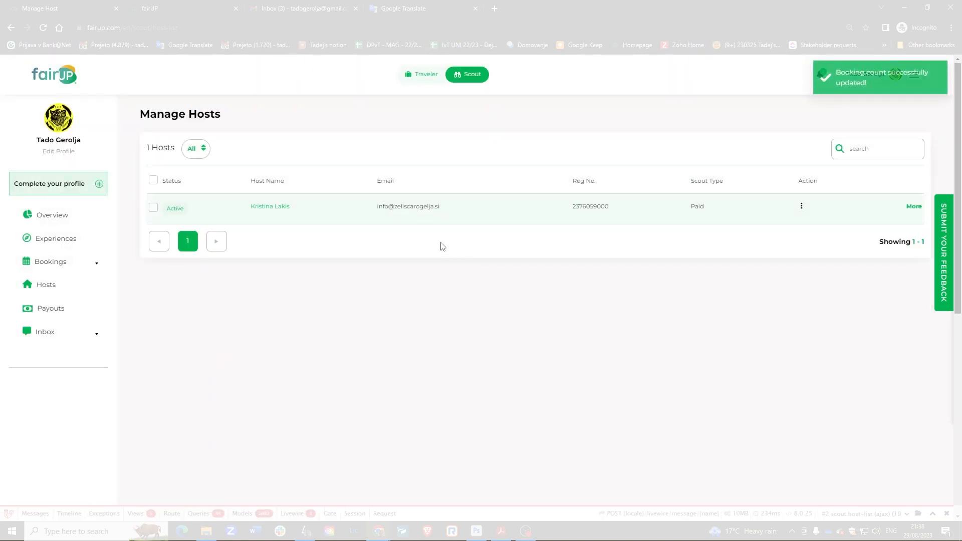
Change the required number of bookings to 5 and save.
left_click(908, 207)
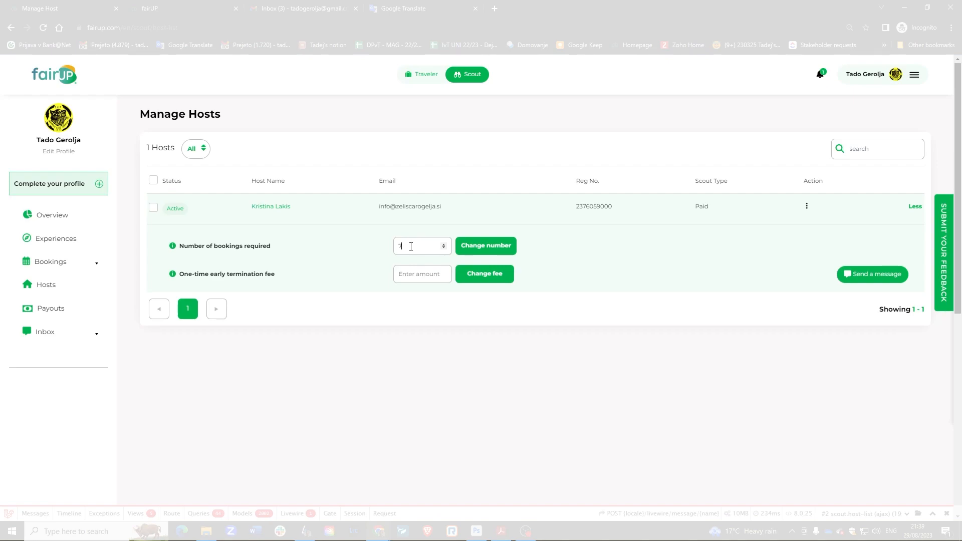
type("5")
left_click(478, 250)
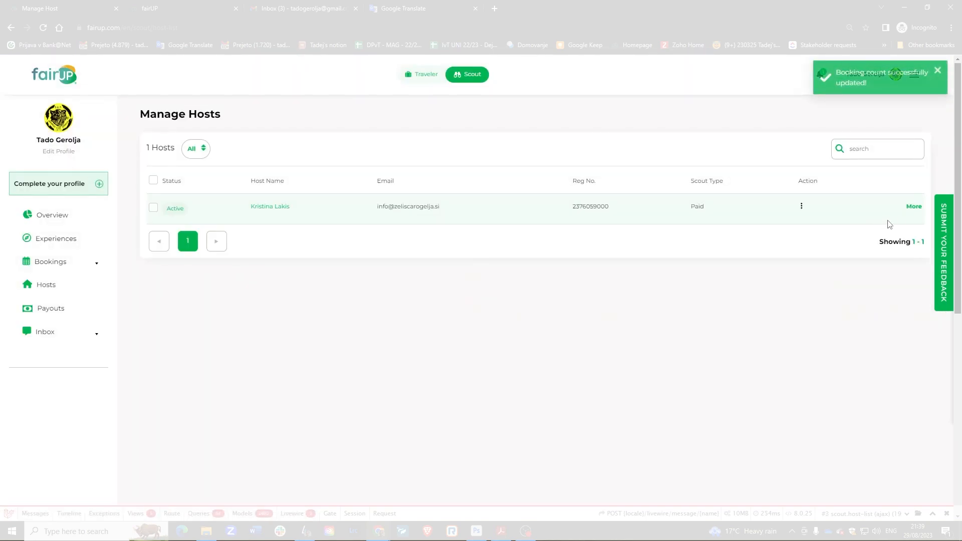
Set the host's one-time early termination fee to 0 and save it.
left_click(913, 207)
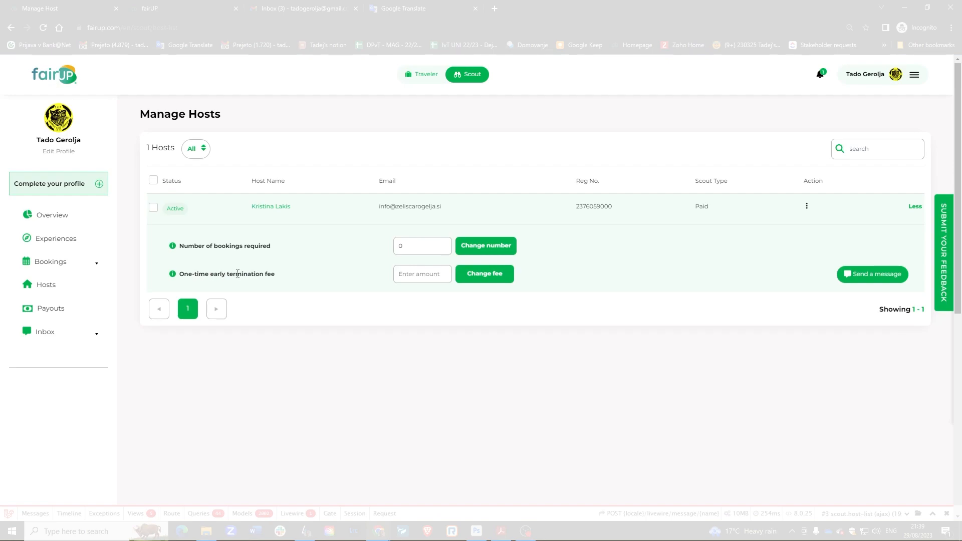
mouse_move(172, 275)
left_click(414, 273)
type("0")
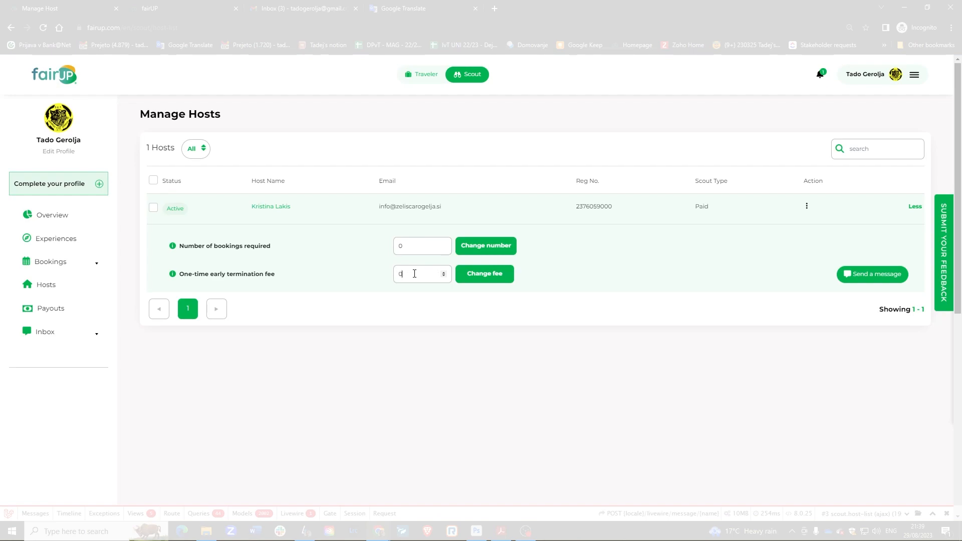
left_click(496, 279)
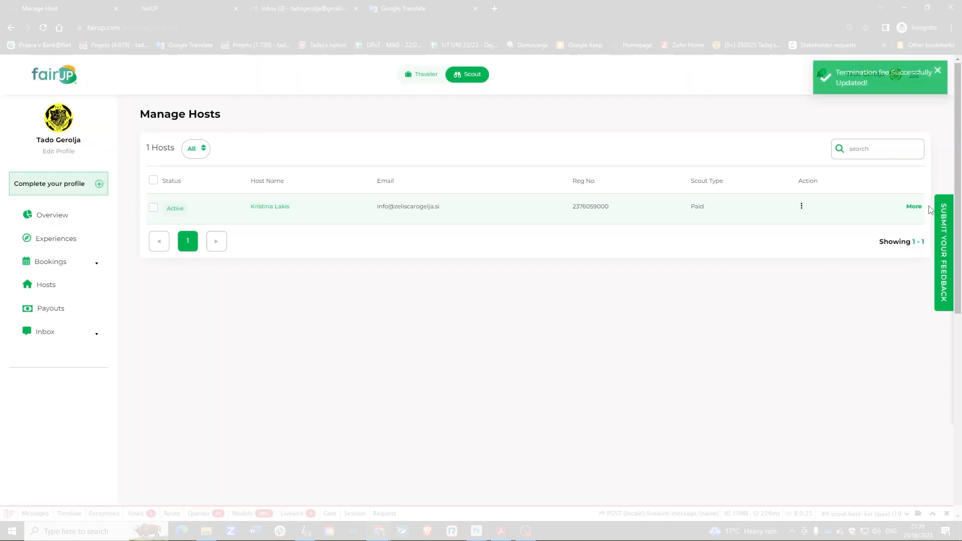
left_click(914, 206)
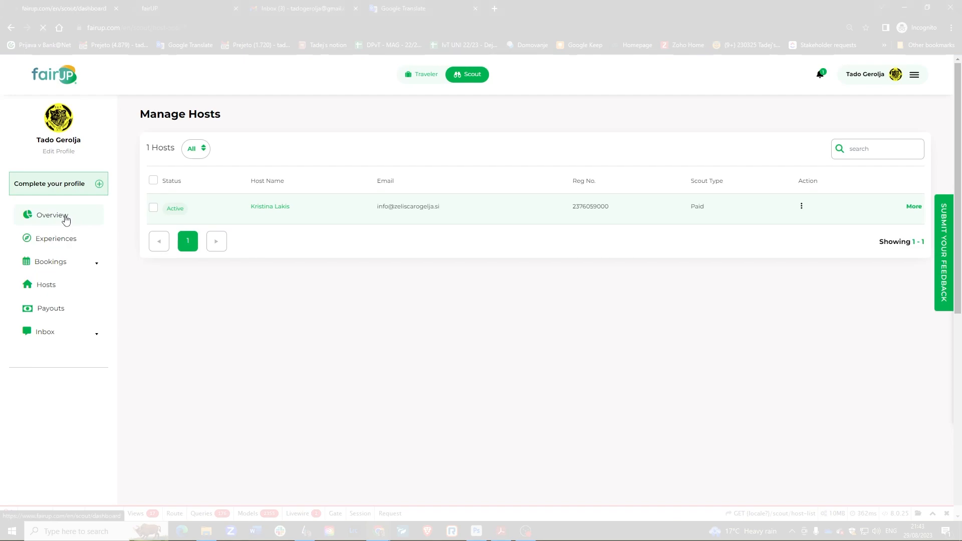
Begin a new experience assigned to the host, with Nature and Farm categories.
left_click(184, 326)
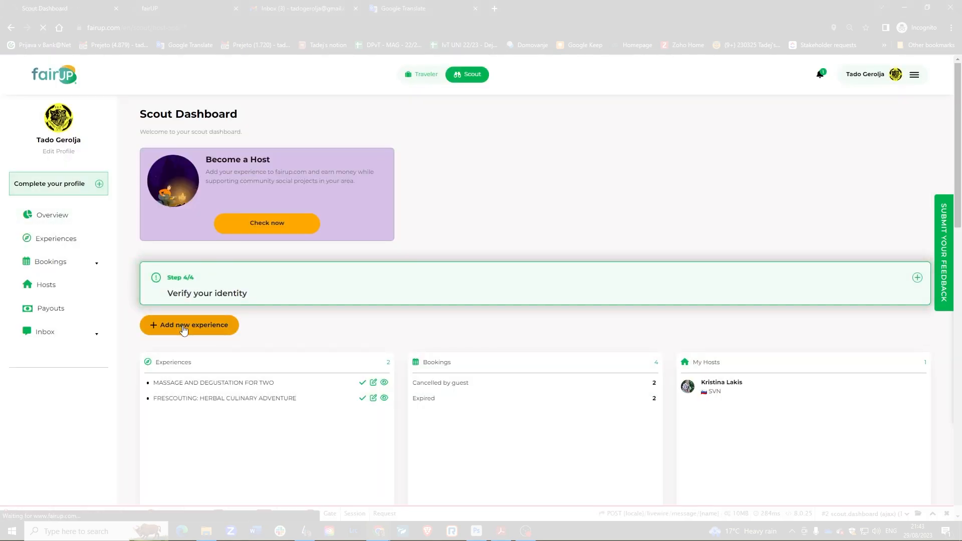
left_click(211, 167)
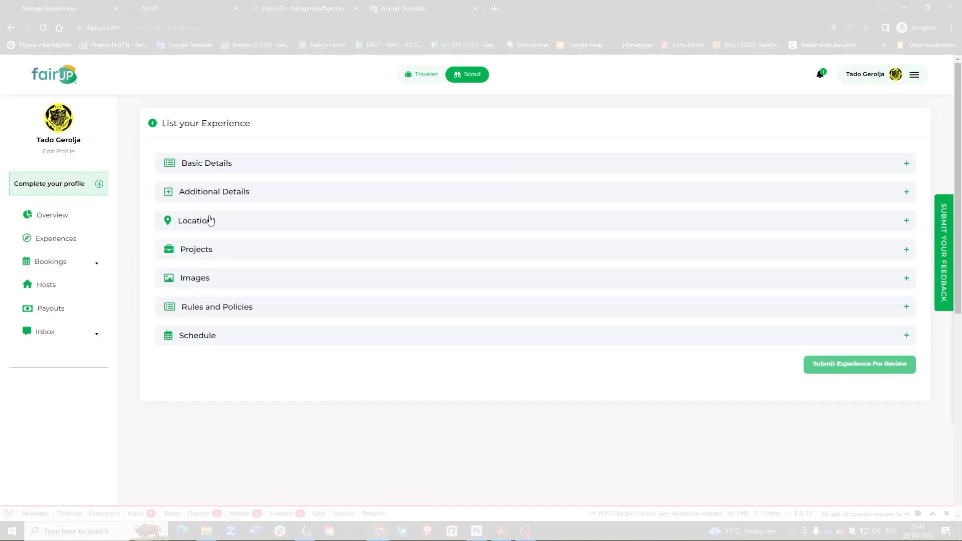
left_click(220, 167)
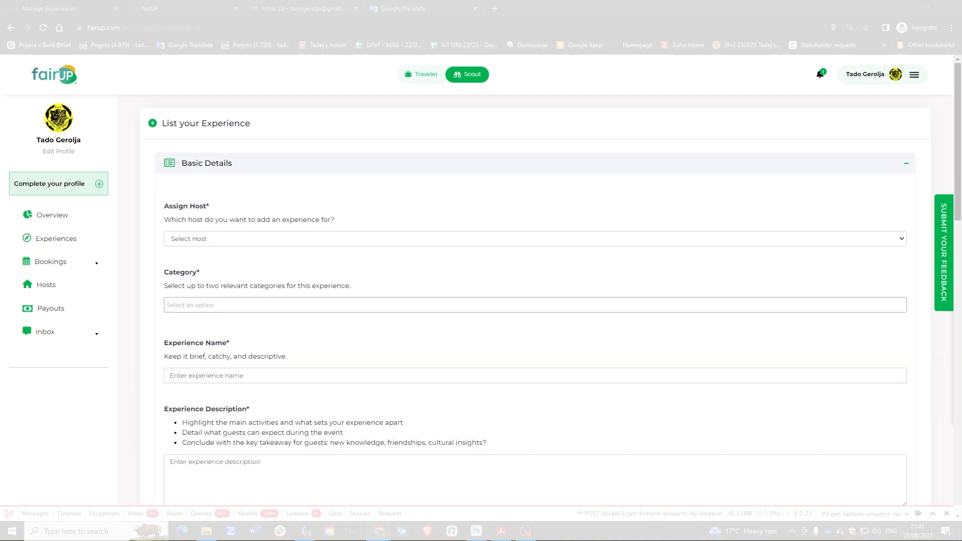
left_click(209, 243)
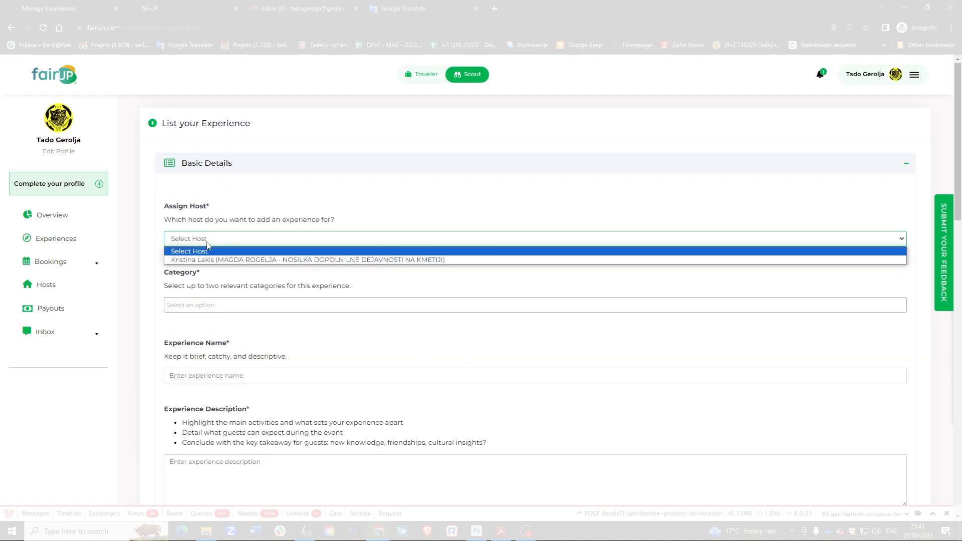
left_click(234, 261)
left_click(219, 304)
left_click(198, 325)
left_click(206, 307)
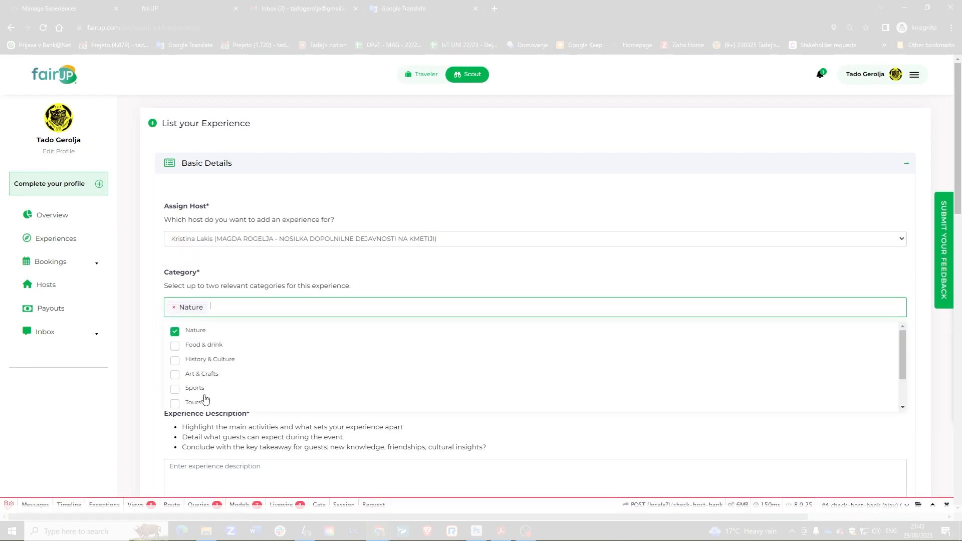
scroll(206, 381, "down", 3)
left_click(206, 373)
Paste in the experience name and description.
left_click(217, 356)
type("MASSAGE AND DEGUSTATION FOR TWO")
scroll(251, 360, "down", 2)
left_click(279, 361)
scroll(394, 354, "down", 3)
scroll(394, 354, "down", 2)
Use static pricing with a minimum of 2 payable guests at 40 per guest.
left_click(236, 242)
left_click(232, 262)
left_click(434, 241)
key("BackSpace")
type("2")
left_click(672, 235)
left_click(552, 291)
type("40")
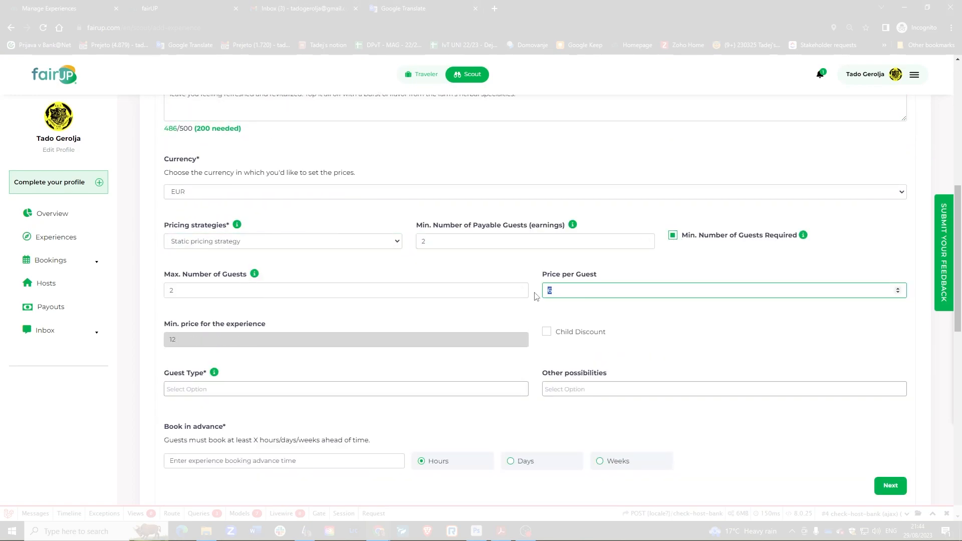
Add Couples and Family guest types, Pet friendly, and a 2-day advance booking time, then continue.
left_click(255, 390)
left_click(196, 439)
left_click(200, 415)
left_click(591, 389)
left_click(574, 411)
scroll(389, 386, "down", 2)
left_click(350, 367)
type("2")
left_click(511, 367)
left_click(890, 390)
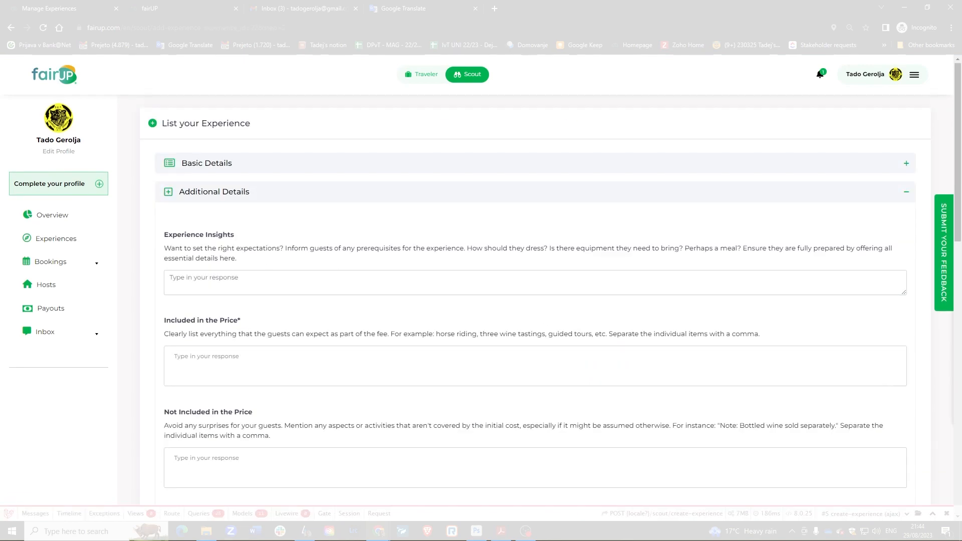
Paste the insights, include degustation and massage, and exclude transportation.
left_click(409, 280)
type("Start your journey with a delicious treat in the idyllic courtyard of the farm, where a selection of tantalizing herbal liqueurs, juices, and teas await you. Recharge and soothe your muscles with two 30-minute therapeutic massages that will leave you feeling refreshed and revitalized. Top it all off with a burst of flavor from the farm's herbal specialties.")
left_click(495, 368)
type("degustation")
key("Return")
type("massage")
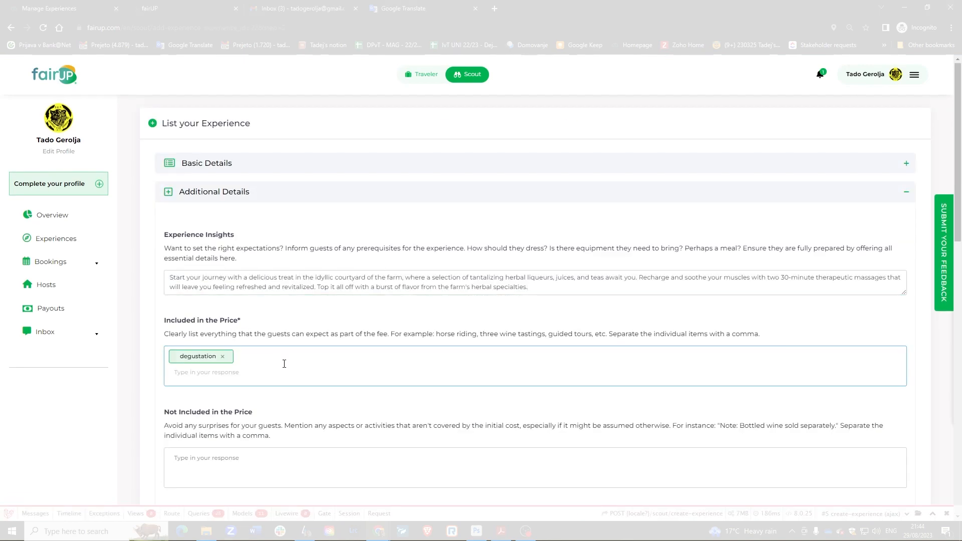
key("Return")
left_click(235, 464)
type("transportation")
key("Return")
Set the experience duration to 3 hours and continue to Location.
scroll(264, 375, "down", 3)
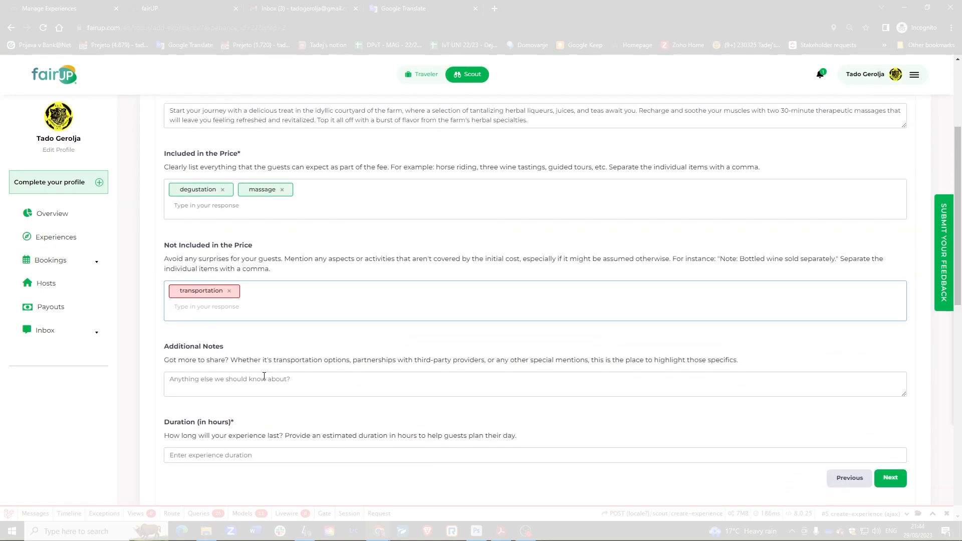
left_click(297, 453)
scroll(297, 450, "down", 1)
type("3")
left_click(890, 408)
Set the location to Gornja vas, Slovenija with meeting point 'By the church', then continue.
left_click(266, 279)
type("Gornja vas")
left_click(251, 295)
left_click(216, 337)
type("By the curch")
left_click(197, 336)
type("h")
left_click(889, 408)
Upload the feature photo for the experience and crop it to full width.
left_click(890, 403)
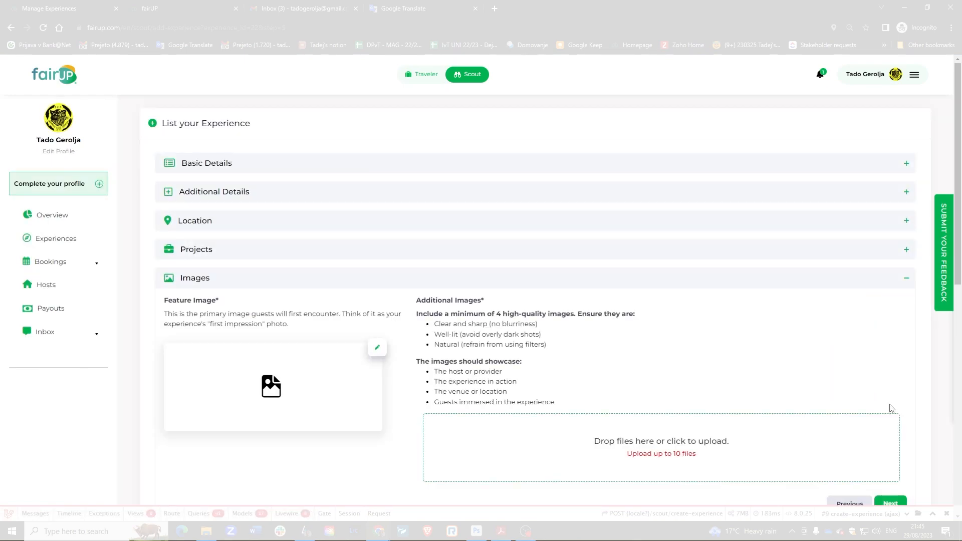
left_click(382, 352)
double_click(137, 73)
double_click(225, 88)
left_click_drag(341, 188, 271, 147)
left_click_drag(687, 404, 827, 482)
left_click_drag(501, 281, 501, 289)
left_click(22, 72)
Add four gallery photos and crop the first one.
left_click(640, 446)
left_click_drag(411, 143, 211, 83)
left_click(876, 442)
left_click_drag(481, 291, 459, 272)
left_click_drag(735, 428, 803, 466)
left_click_drag(174, 111, 160, 103)
left_click(22, 73)
Crop the remaining three gallery photos to full width.
left_click_drag(509, 303, 438, 237)
left_click_drag(687, 380, 826, 460)
left_click_drag(501, 281, 405, 228)
left_click(22, 72)
left_click_drag(687, 381, 827, 460)
mouse_move(349, 166)
left_mouse_down()
mouse_move(350, 188)
mouse_move(349, 170)
left_mouse_up()
left_click(22, 72)
left_click_drag(501, 307, 431, 261)
left_click_drag(687, 390, 827, 469)
left_click(22, 72)
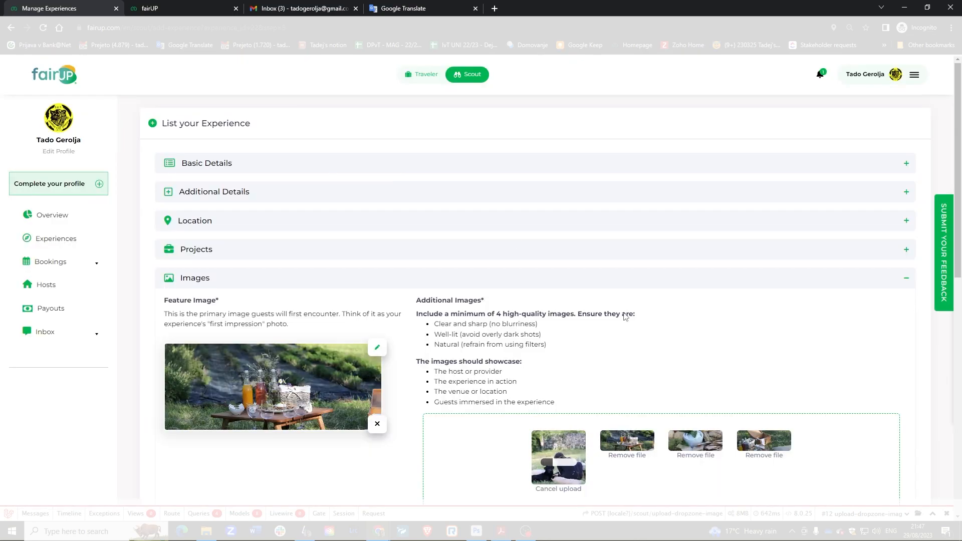
Save the images and keep the moderate cancellation policy.
scroll(513, 240, "down", 3)
left_click(896, 371)
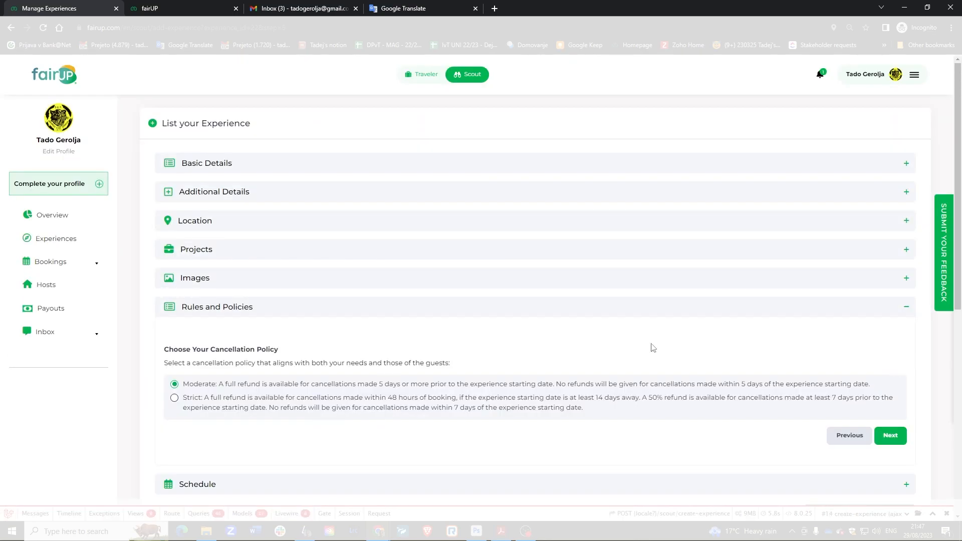
left_click(889, 440)
Set an Upon Agreement availability from 2023-08-30 to 2024-02-29.
scroll(531, 289, "down", 5)
left_click(602, 181)
left_click(383, 231)
left_click(383, 243)
left_click(393, 266)
left_click(391, 229)
left_click(541, 267)
triple_click(589, 142)
triple_click(589, 141)
left_click(556, 232)
Set the availability hours from 08:00 to 10:00.
left_click(393, 303)
left_click(373, 351)
left_click(358, 366)
left_click(389, 347)
left_click(357, 333)
left_click(526, 303)
left_click(510, 351)
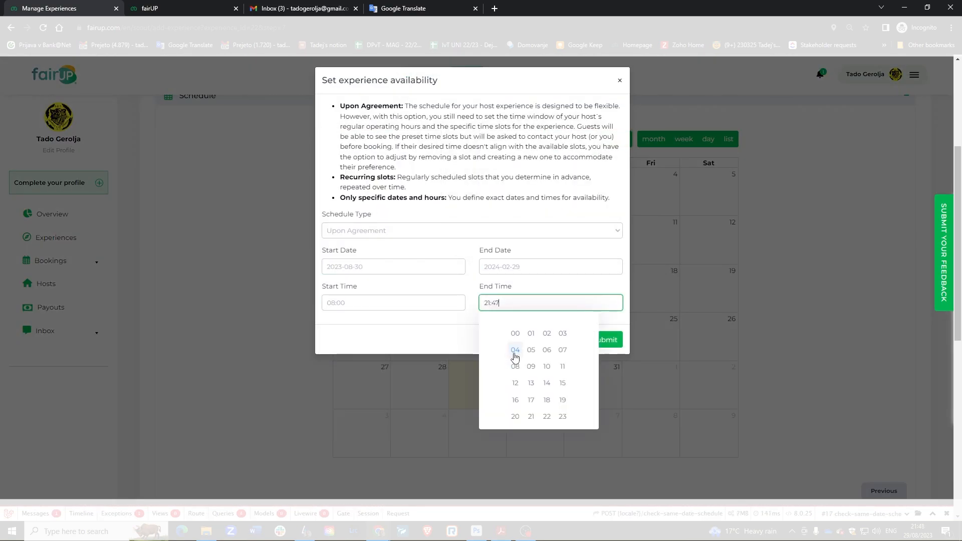
left_click(547, 367)
left_click(510, 351)
left_click(514, 334)
left_click(510, 351)
left_click(546, 366)
left_click(568, 351)
left_click(515, 334)
Save the schedule and submit the experience for review.
left_click(603, 340)
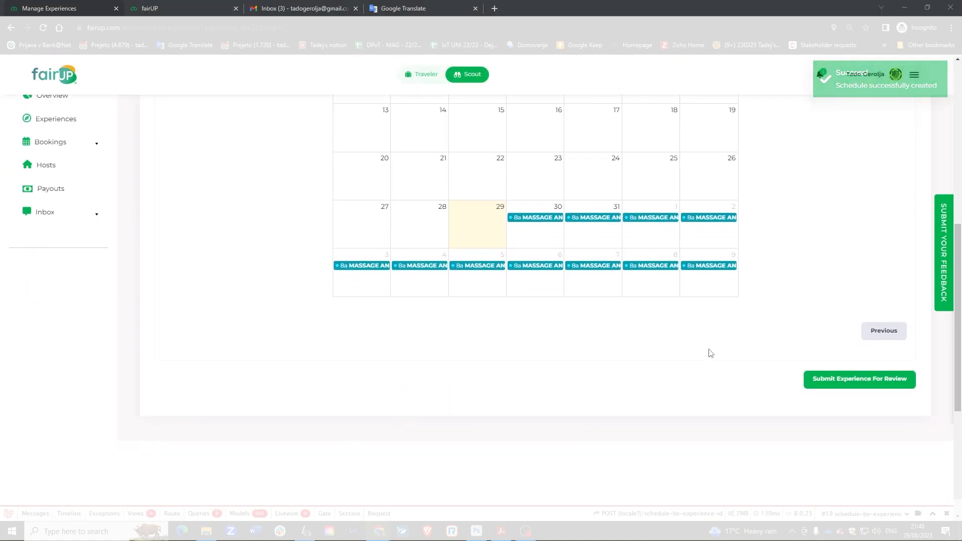
scroll(771, 365, "up", 1)
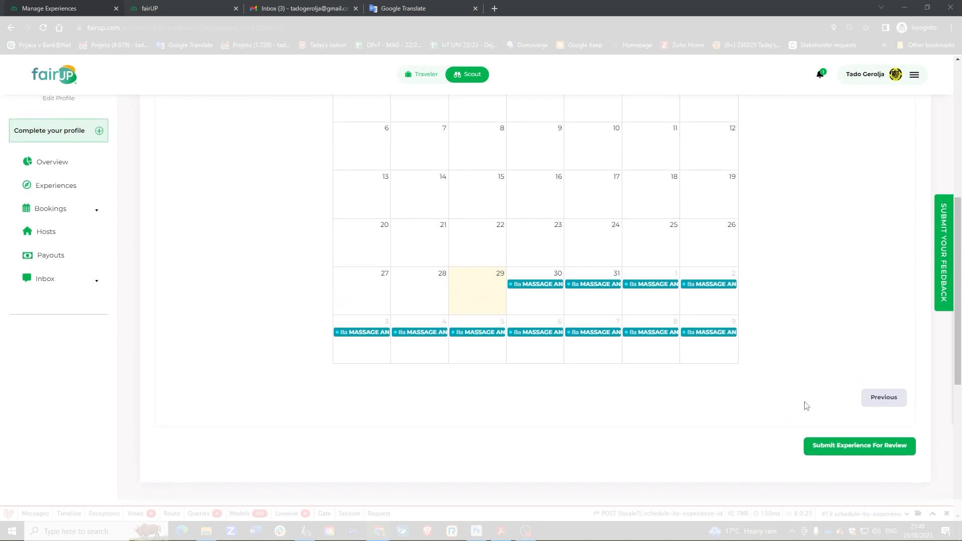
left_click(847, 450)
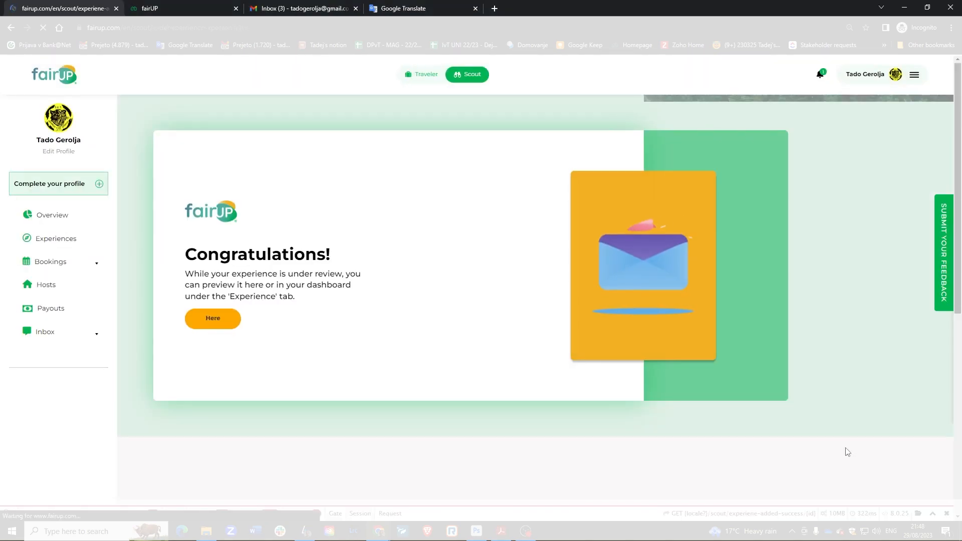